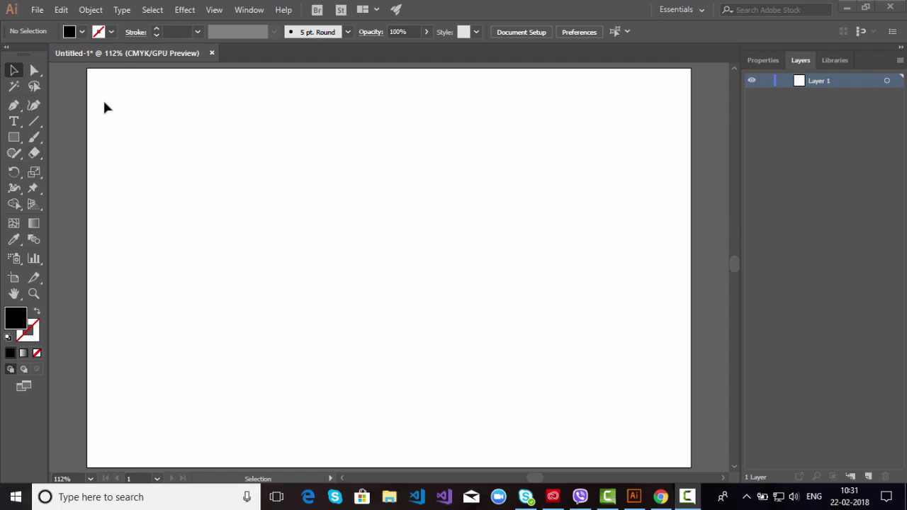
# - Show the Character panel from the Window menu and park it beside the toolbar
pyautogui.click(249, 12)
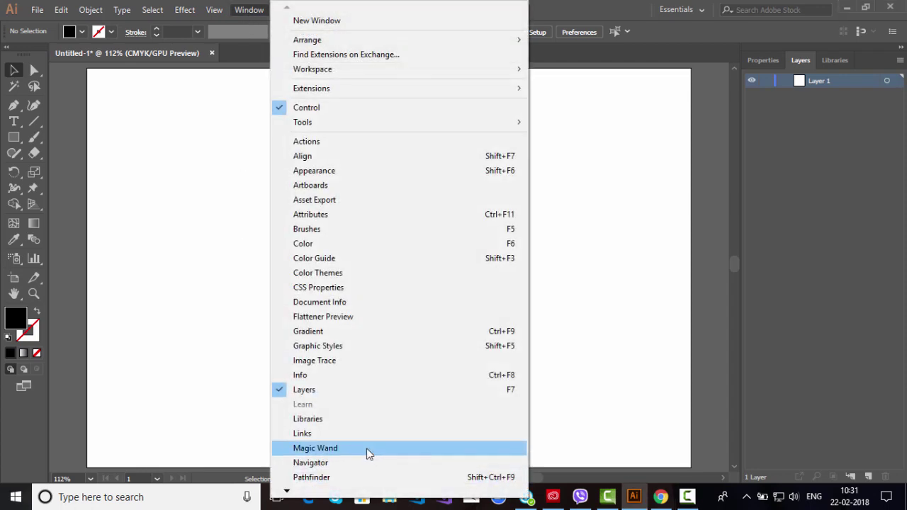
pyautogui.scroll(-5, 315, 390)
pyautogui.click(566, 385)
pyautogui.moveTo(529, 94); pyautogui.dragTo(127, 135)
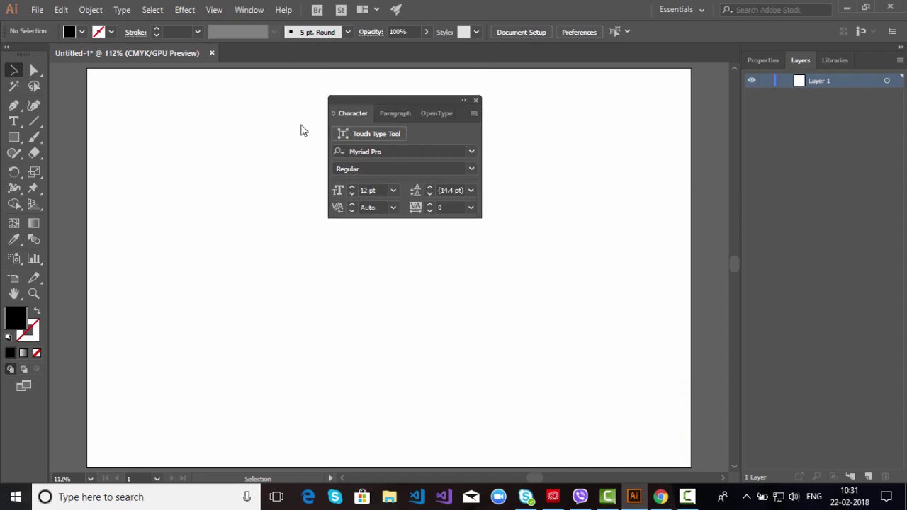
pyautogui.click(14, 122)
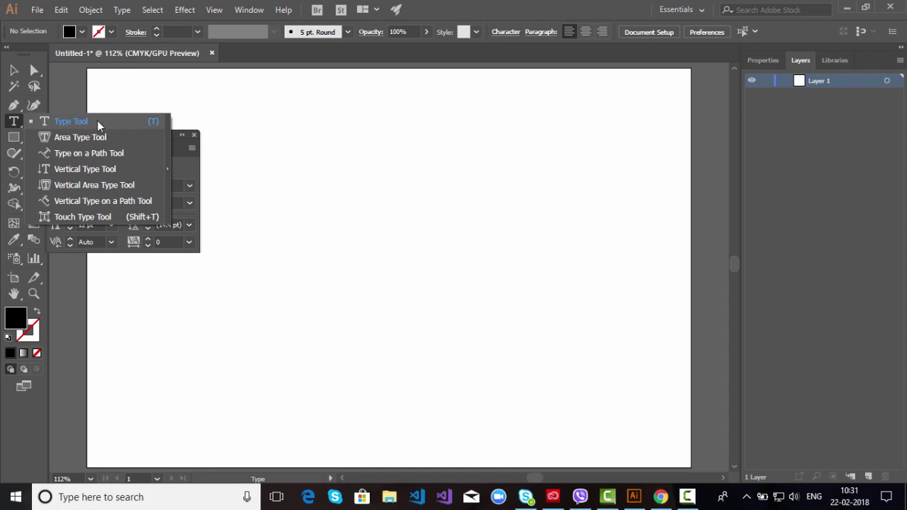
# - Place point text reading 'Character' as the heading on the artboard
pyautogui.click(92, 121)
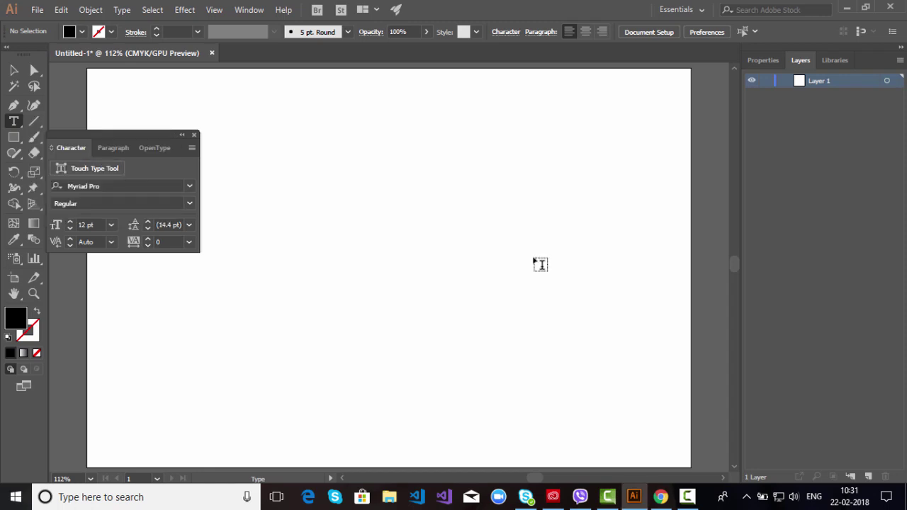
pyautogui.click(359, 195)
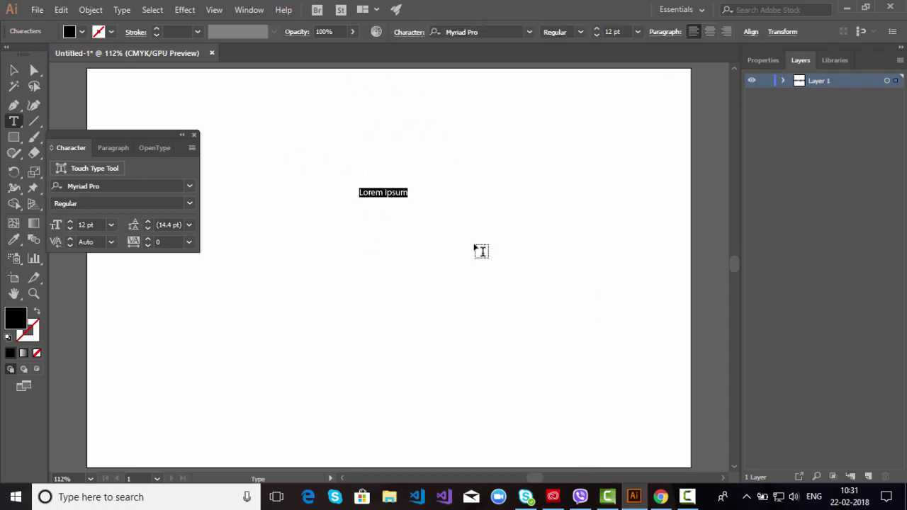
pyautogui.write('Character')
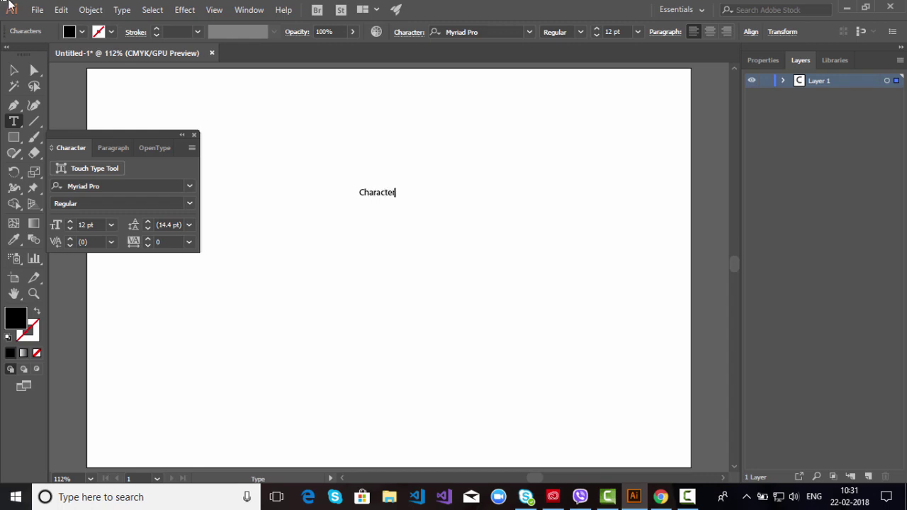
pyautogui.click(14, 71)
# - Draw a text area below the heading and fill it with placeholder text
pyautogui.click(594, 285)
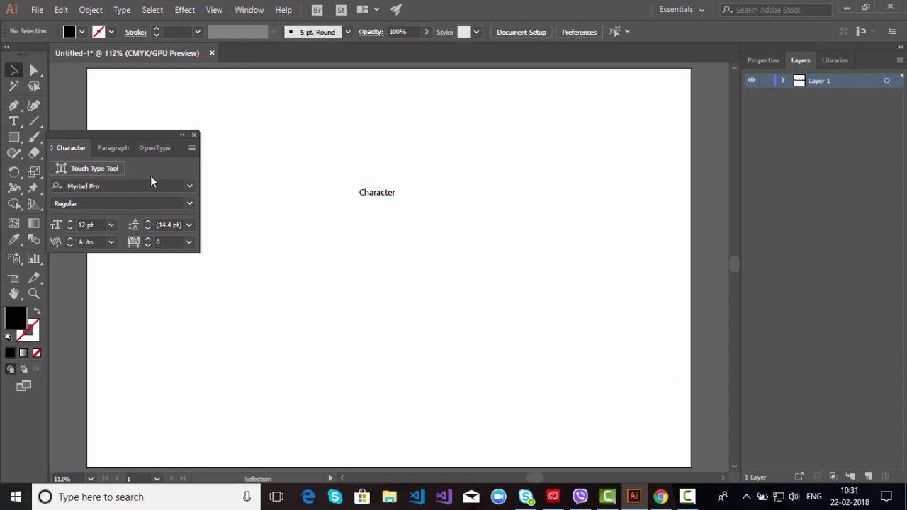
pyautogui.click(16, 120)
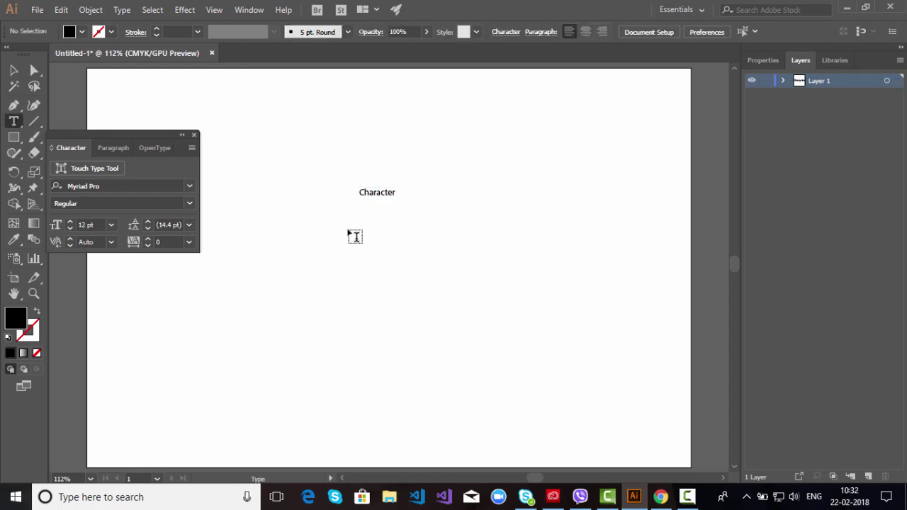
pyautogui.moveTo(348, 230); pyautogui.dragTo(552, 351)
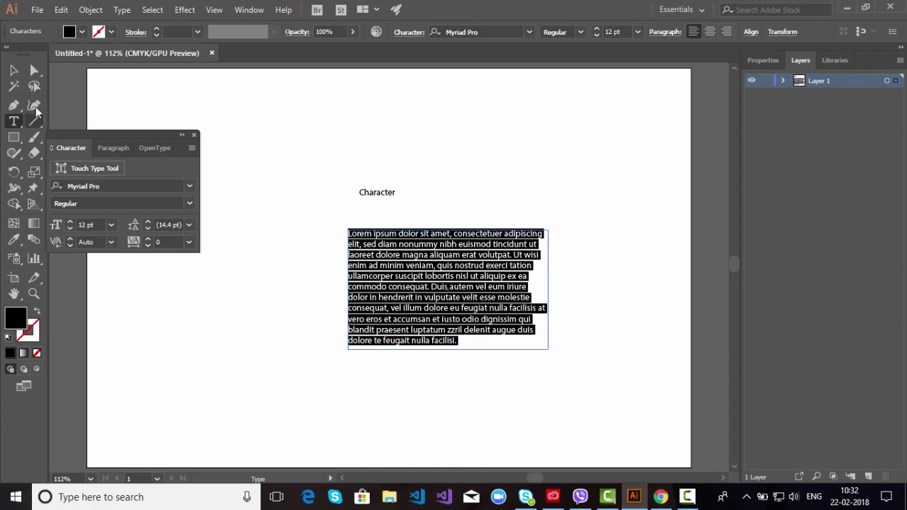
pyautogui.click(13, 69)
# - Practice selecting both text objects together, ending with the Character heading selected
pyautogui.click(453, 183)
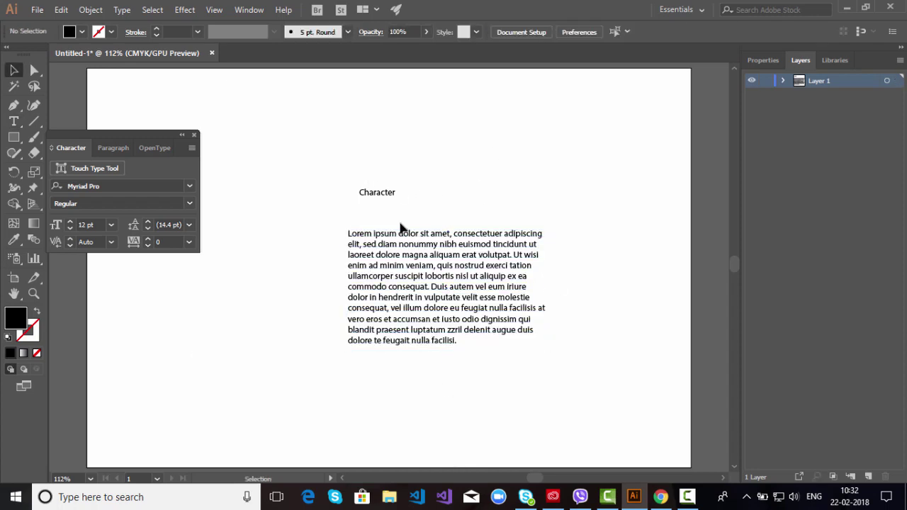
pyautogui.moveTo(376, 178); pyautogui.dragTo(418, 248)
pyautogui.click(376, 182)
pyautogui.moveTo(376, 182); pyautogui.dragTo(587, 186)
pyautogui.click(461, 168)
pyautogui.click(391, 195)
# - Zoom in on the Character heading and stretch its frame into a larger text area
pyautogui.click(506, 293)
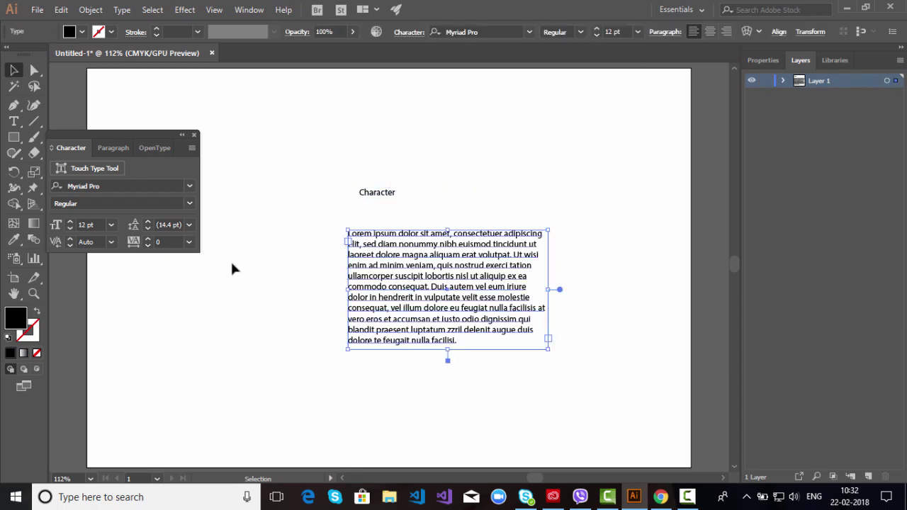
pyautogui.click(392, 201)
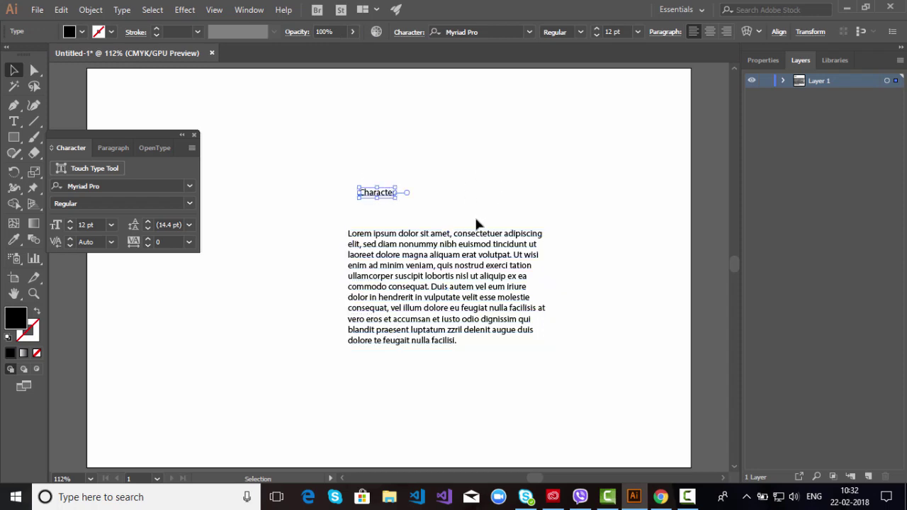
pyautogui.scroll(1, 467, 241)
pyautogui.moveTo(411, 233); pyautogui.dragTo(450, 221)
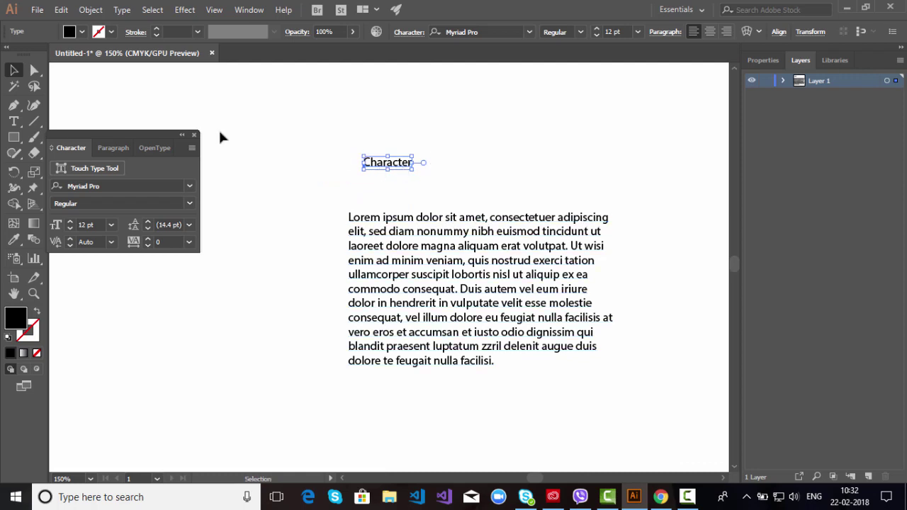
pyautogui.click(449, 157)
pyautogui.click(411, 162)
pyautogui.scroll(4, 425, 166)
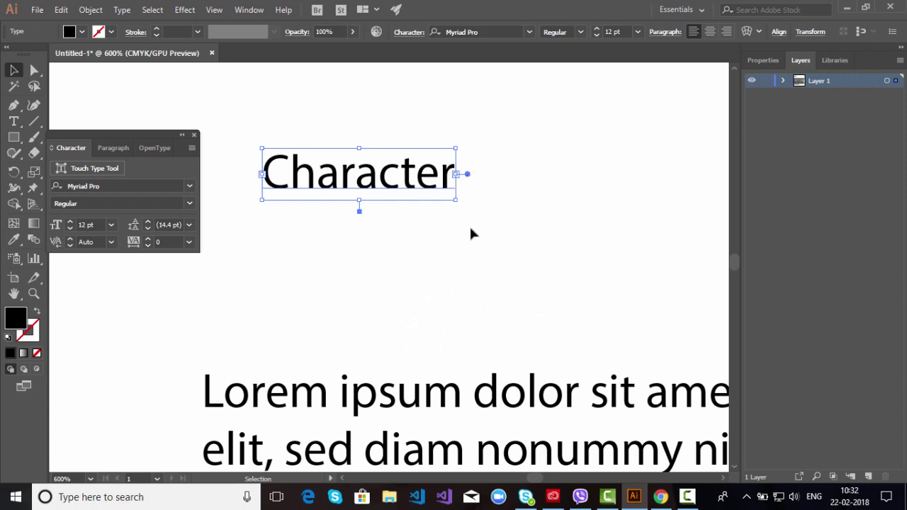
pyautogui.moveTo(457, 202); pyautogui.dragTo(644, 292)
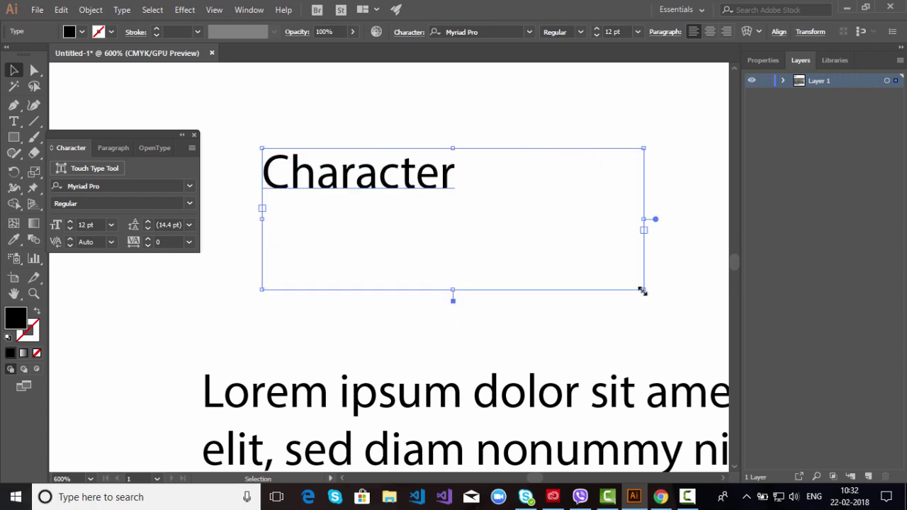
# - Revert the heading to point text, try scaling and undo it, then delete the heading
pyautogui.doubleClick(655, 219)
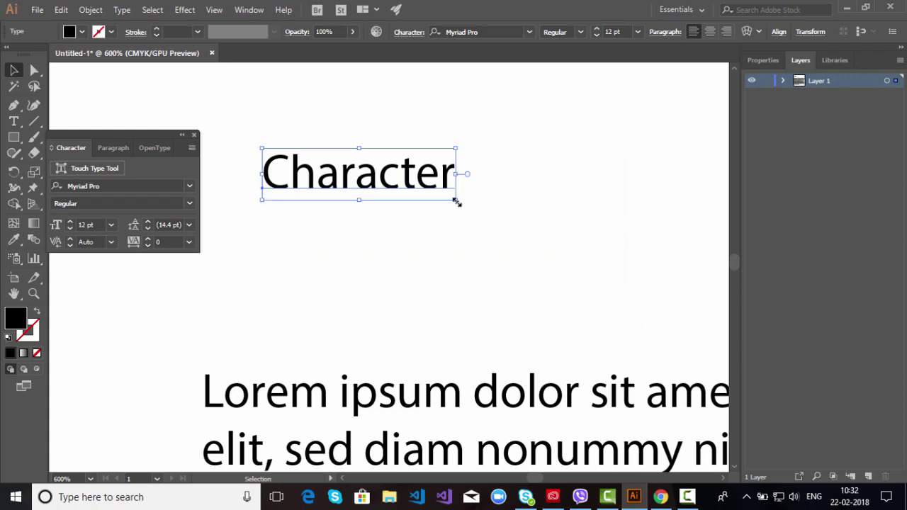
pyautogui.moveTo(455, 202)
pyautogui.mouseDown()
pyautogui.moveTo(589, 261)
pyautogui.moveTo(603, 247)
pyautogui.moveTo(554, 240)
pyautogui.moveTo(562, 249)
pyautogui.moveTo(495, 217)
pyautogui.moveTo(492, 224)
pyautogui.moveTo(578, 259)
pyautogui.mouseUp()
pyautogui.hotkey('ctrl', 'z')
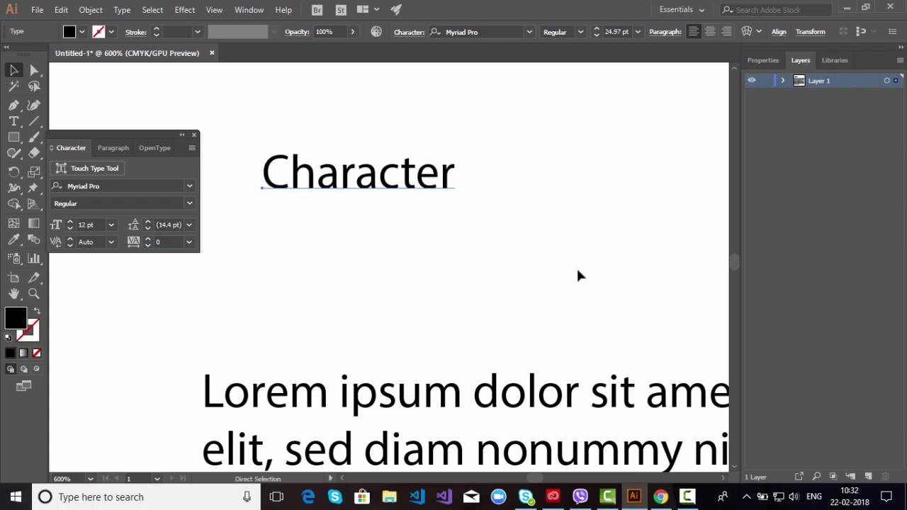
pyautogui.click(468, 178)
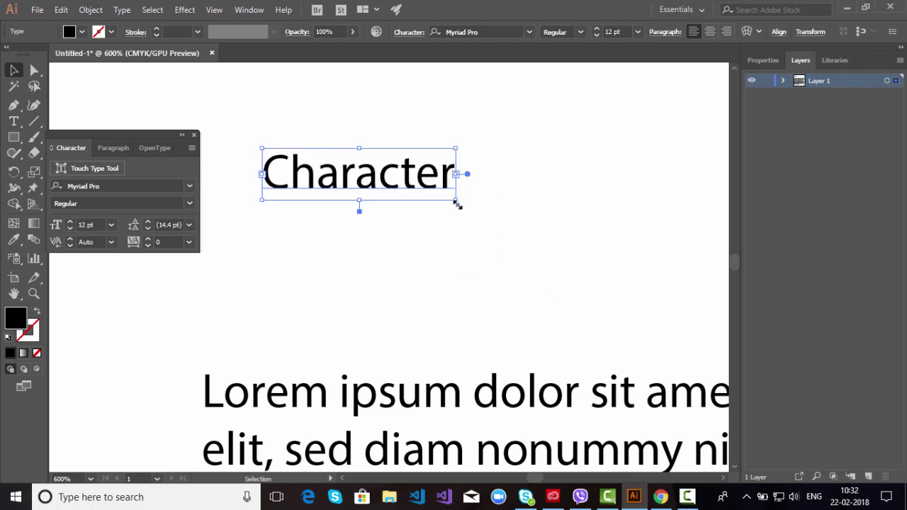
pyautogui.moveTo(473, 211); pyautogui.dragTo(617, 277)
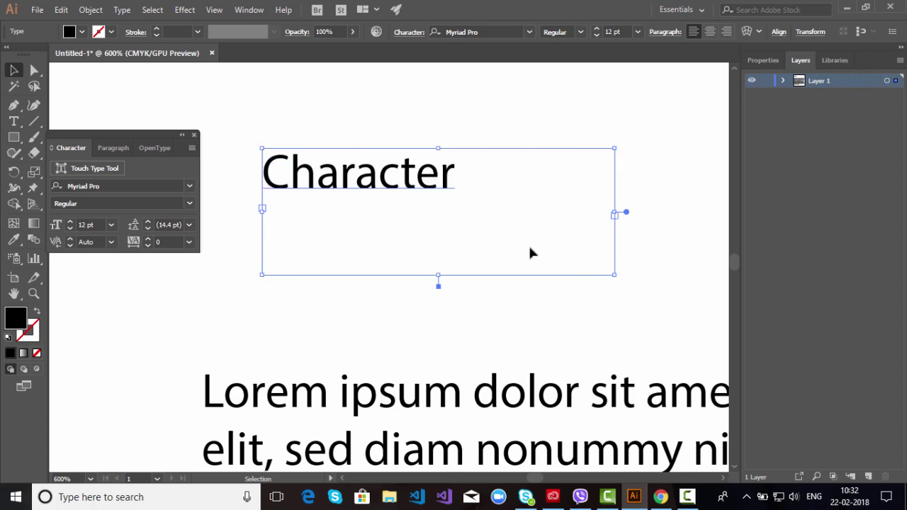
pyautogui.press('Delete')
# - Select the placeholder paragraph and confirm its font stays Myriad Pro
pyautogui.scroll(-1, 529, 247)
pyautogui.scroll(-1, 529, 247)
pyautogui.moveTo(522, 220); pyautogui.dragTo(405, 75)
pyautogui.click(488, 195)
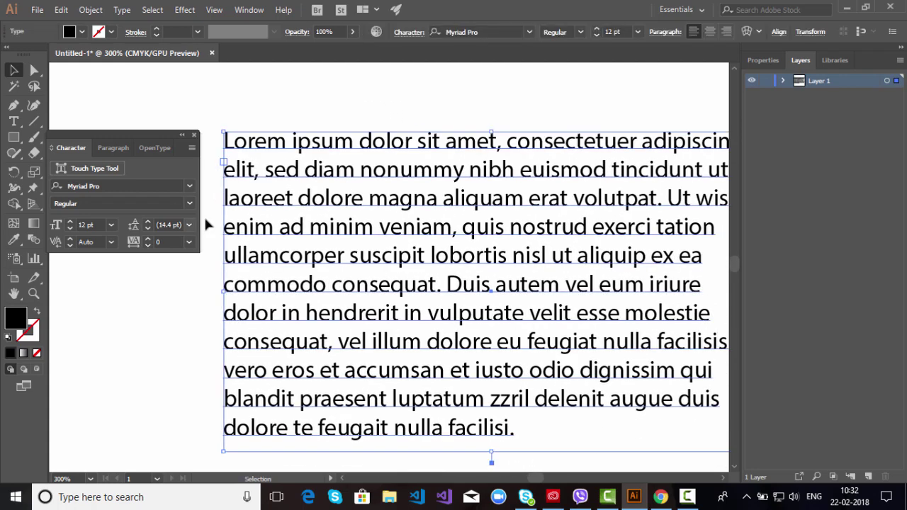
pyautogui.moveTo(115, 134); pyautogui.dragTo(113, 111)
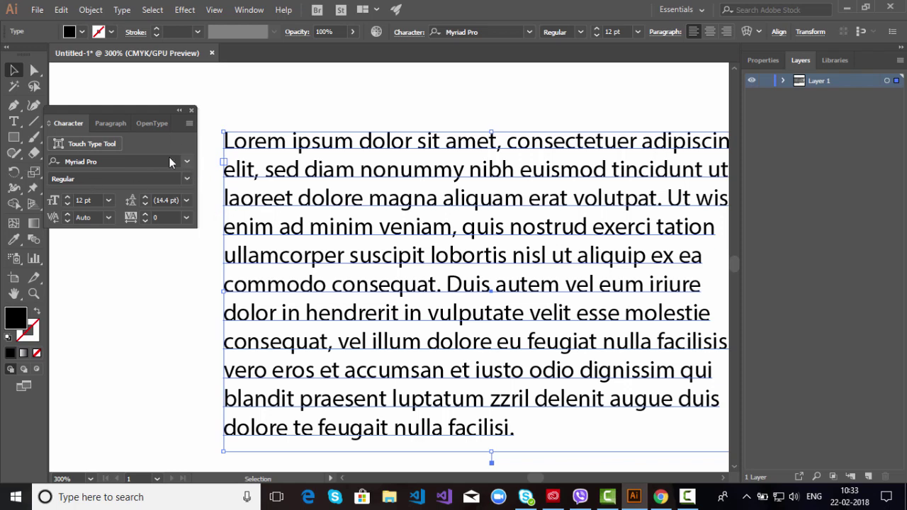
pyautogui.click(157, 161)
pyautogui.click(124, 106)
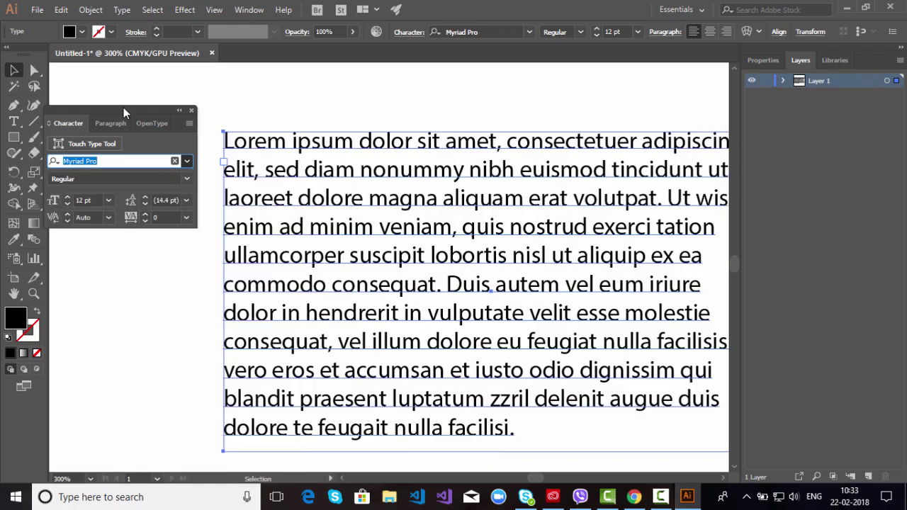
pyautogui.press('Return')
# - Expand the Character panel options and set the paragraph's leading to 17 pt
pyautogui.click(72, 125)
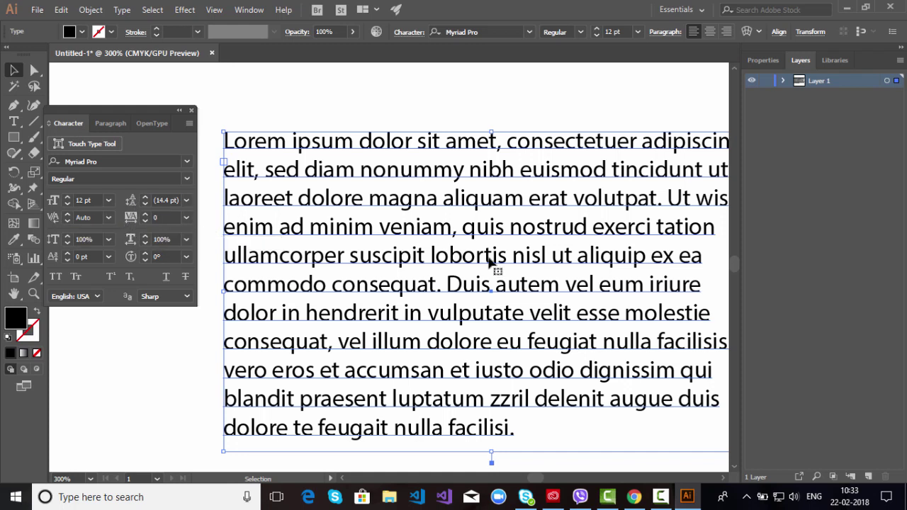
pyautogui.click(144, 199)
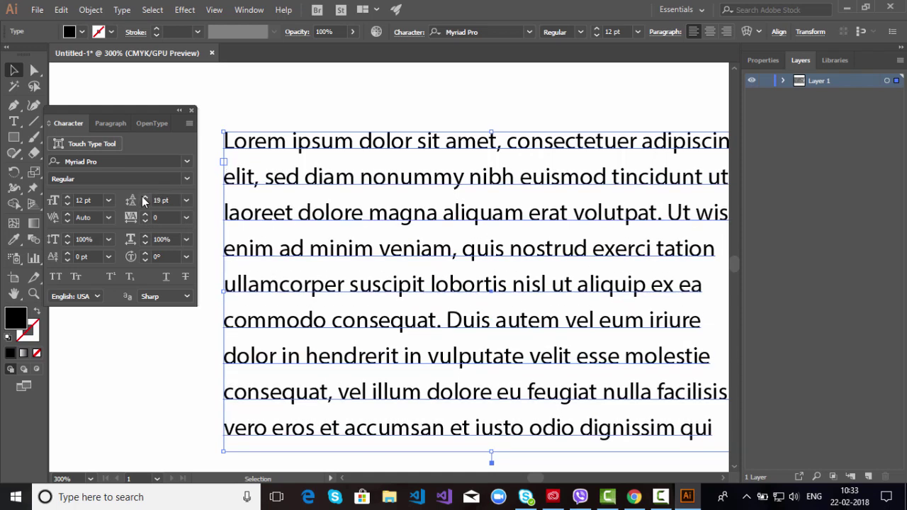
pyautogui.click(143, 199)
pyautogui.click(145, 205)
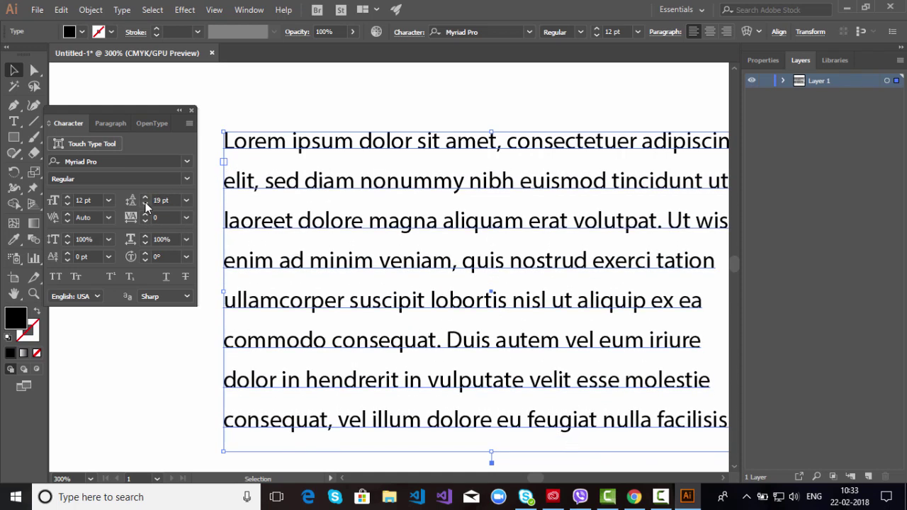
pyautogui.click(146, 204)
# - Scroll the canvas to show the empty space below the paragraph
pyautogui.scroll(1, 336, 244)
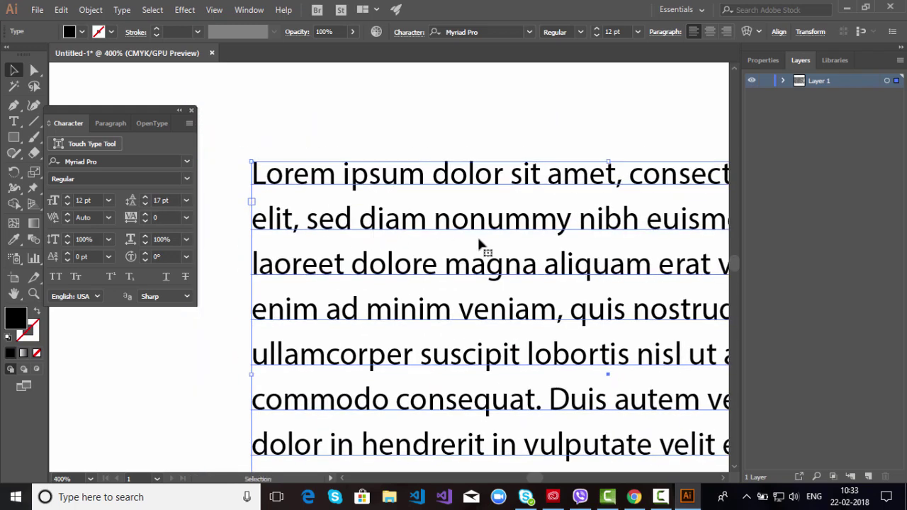
pyautogui.scroll(-1, 405, 239)
pyautogui.scroll(-1, 375, 158)
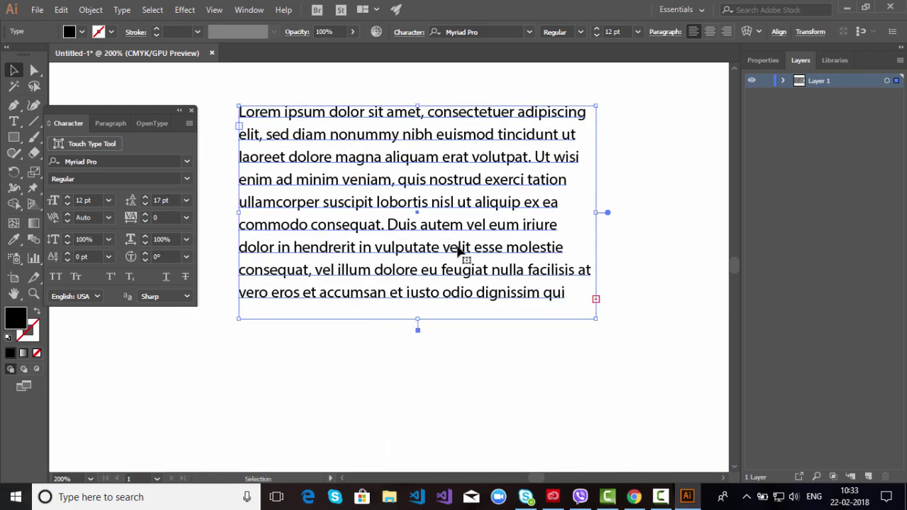
pyautogui.scroll(1, 461, 248)
pyautogui.hscroll(1, 468, 233)
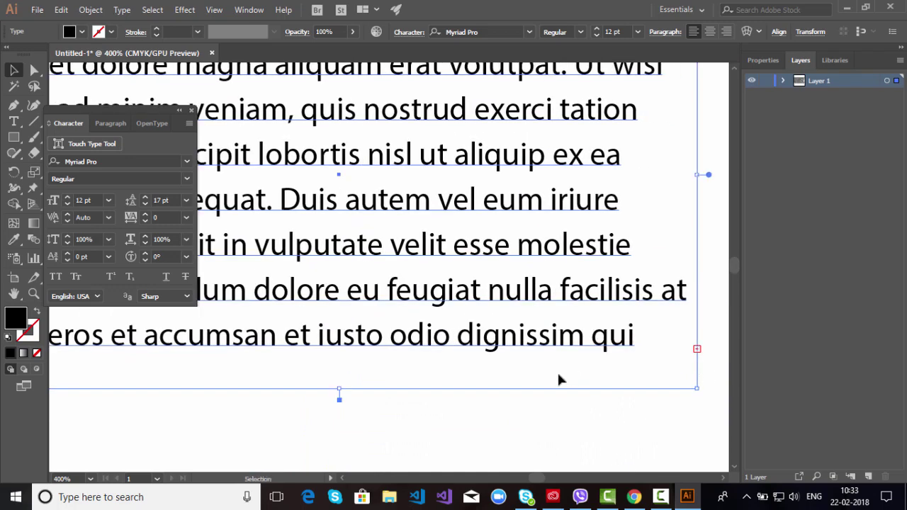
pyautogui.scroll(-3, 542, 319)
pyautogui.hscroll(-1, 453, 298)
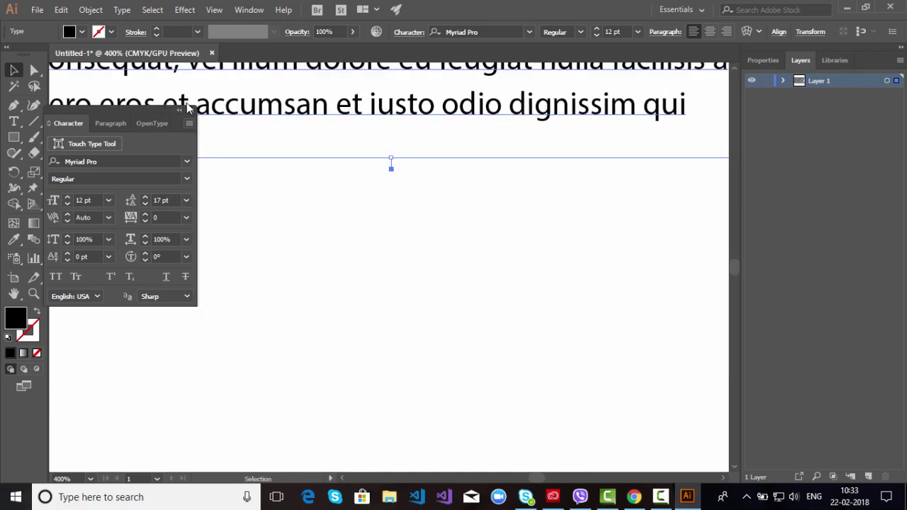
# - Type CO2 as point text below the paragraph, fixing a typo, and subscript the 2
pyautogui.click(358, 321)
pyautogui.click(13, 121)
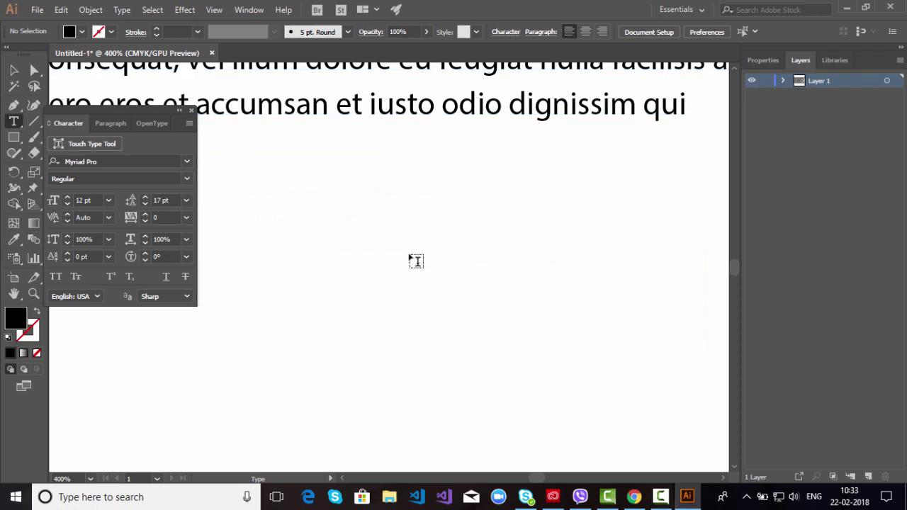
pyautogui.click(417, 259)
pyautogui.write('CO@')
pyautogui.press('BackSpace')
pyautogui.write('2')
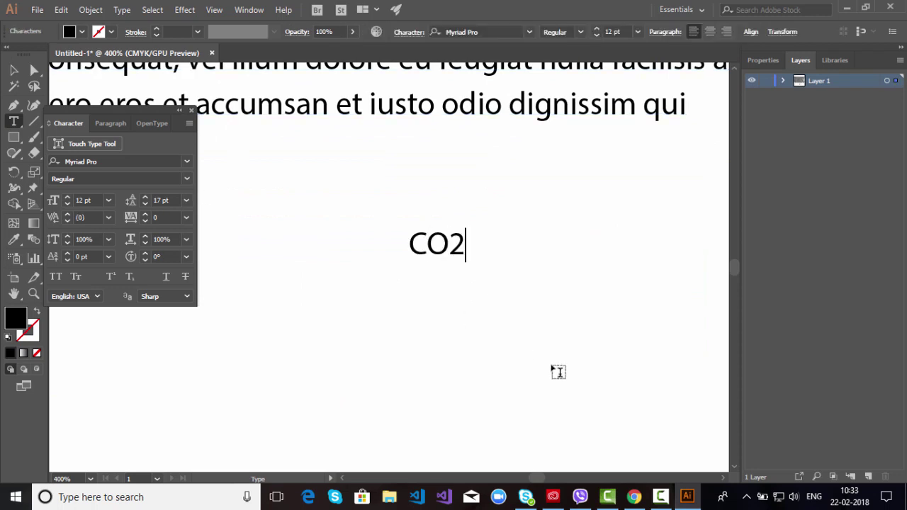
pyautogui.hotkey('shift', 'Left')
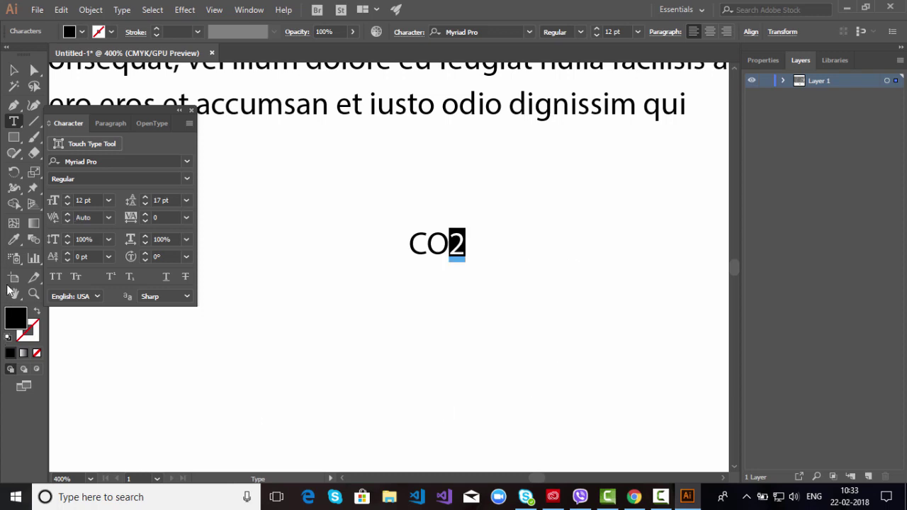
pyautogui.click(132, 275)
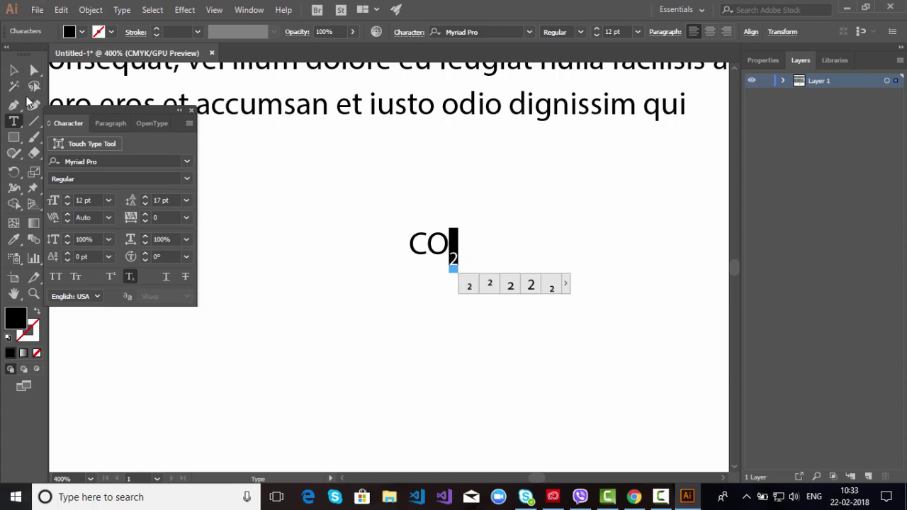
# - Zoom in on CO2 and put the text cursor between the O and the 2
pyautogui.click(14, 70)
pyautogui.click(439, 280)
pyautogui.scroll(1, 439, 280)
pyautogui.scroll(1, 440, 280)
pyautogui.scroll(1, 442, 281)
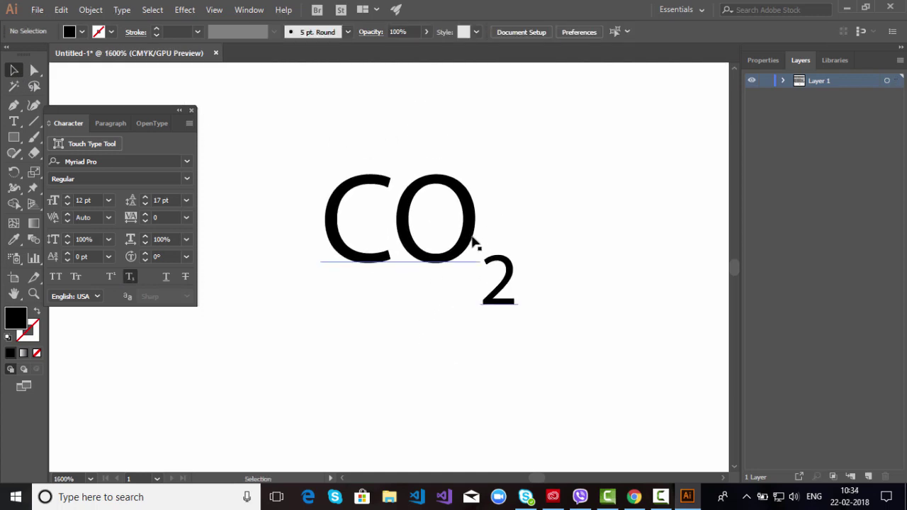
pyautogui.press('t')
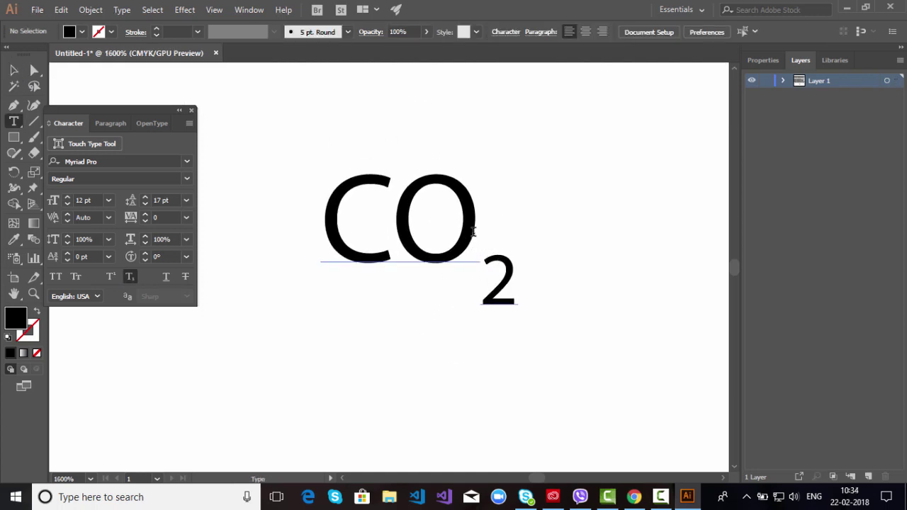
pyautogui.click(480, 244)
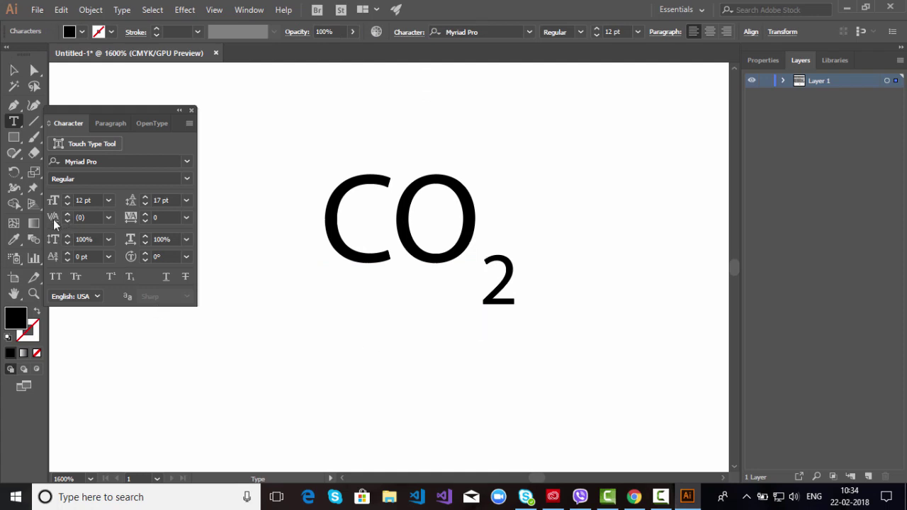
# - Try kerning values 100 and 200, settling on a typed kerning of 100
pyautogui.click(109, 217)
pyautogui.click(132, 460)
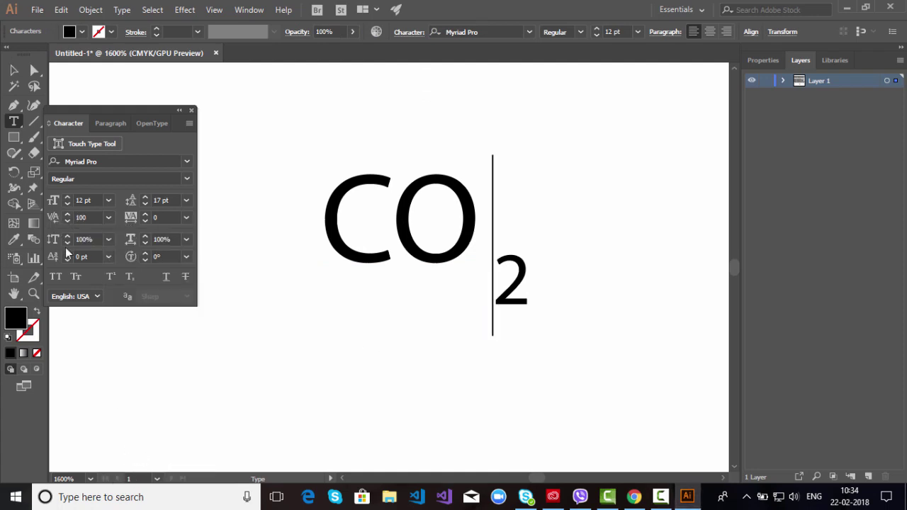
pyautogui.click(67, 214)
pyautogui.click(108, 218)
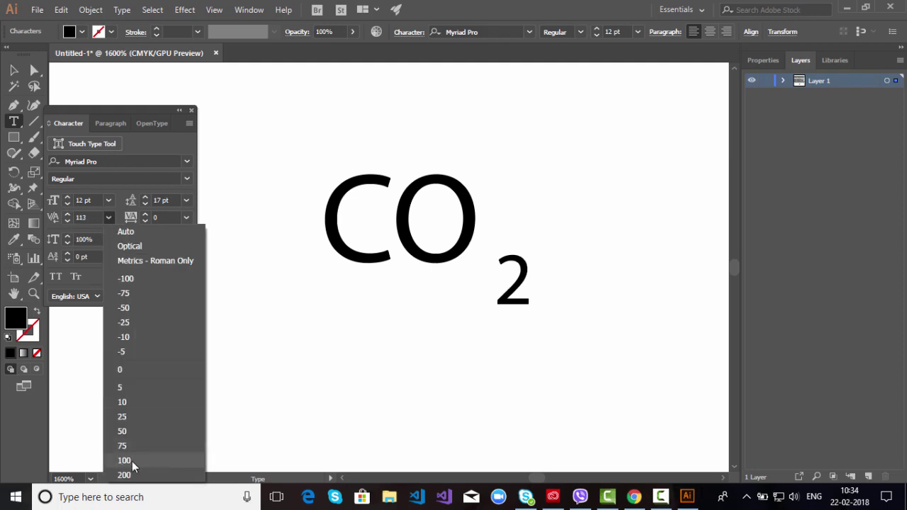
pyautogui.click(126, 475)
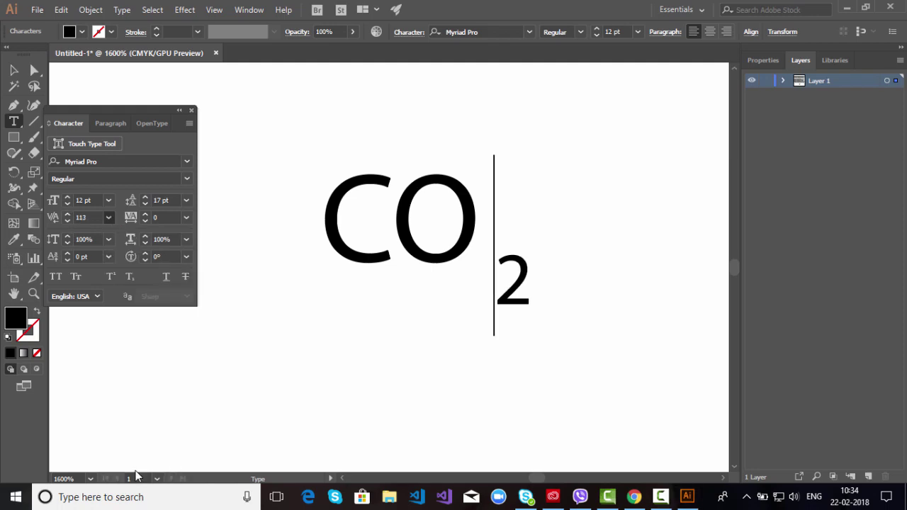
pyautogui.click(83, 218)
pyautogui.write('100')
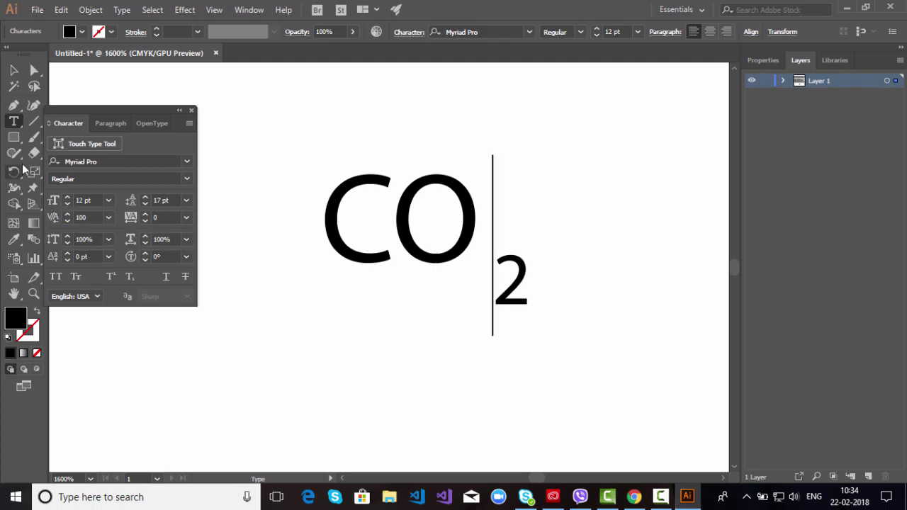
pyautogui.click(14, 69)
pyautogui.click(585, 363)
# - Select the Lorem ipsum paragraph and raise its tracking step by step to 39
pyautogui.scroll(-1, 476, 177)
pyautogui.scroll(3, 473, 326)
pyautogui.scroll(3, 439, 220)
pyautogui.scroll(-2, 439, 220)
pyautogui.scroll(3, 446, 212)
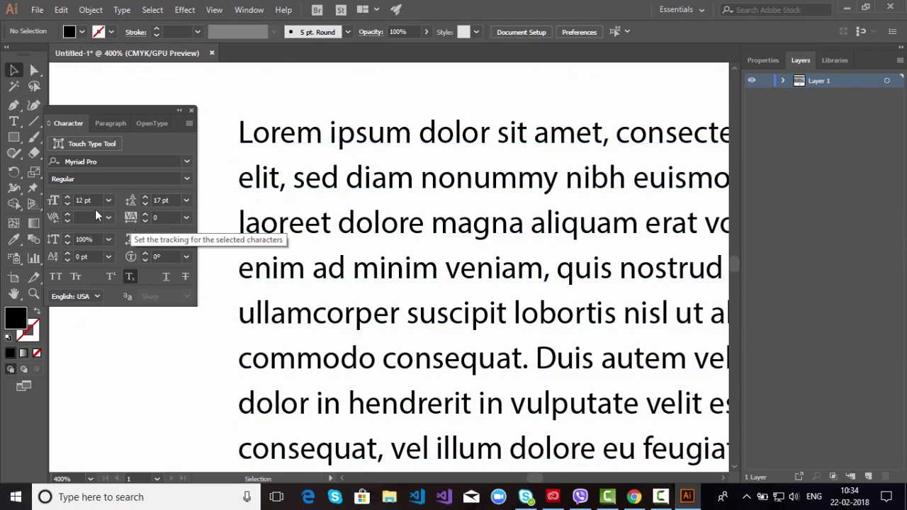
pyautogui.click(242, 181)
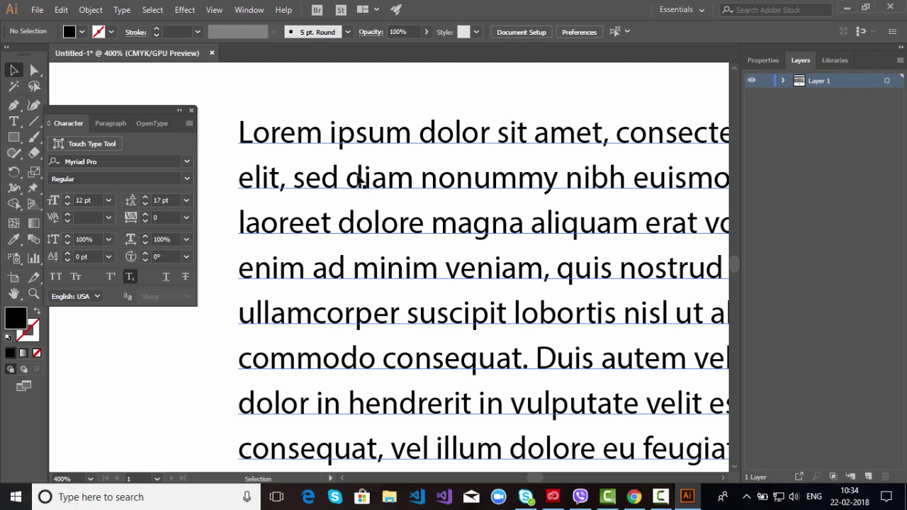
pyautogui.moveTo(355, 94); pyautogui.dragTo(378, 126)
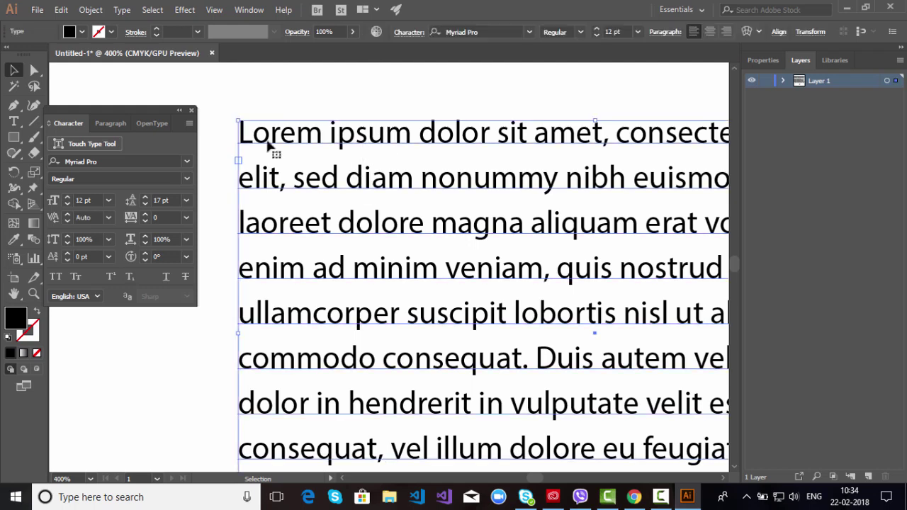
pyautogui.click(146, 213)
pyautogui.click(145, 213)
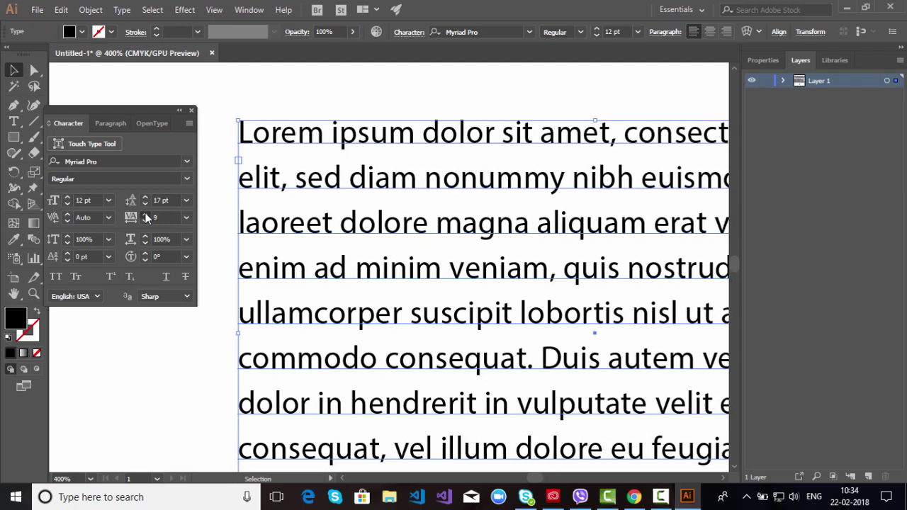
pyautogui.click(146, 213)
pyautogui.click(145, 215)
pyautogui.click(145, 216)
pyautogui.click(145, 214)
pyautogui.click(145, 215)
# - Set tracking 200 on the word Lorem, then pan and nudge the Character panel
pyautogui.scroll(2, 374, 182)
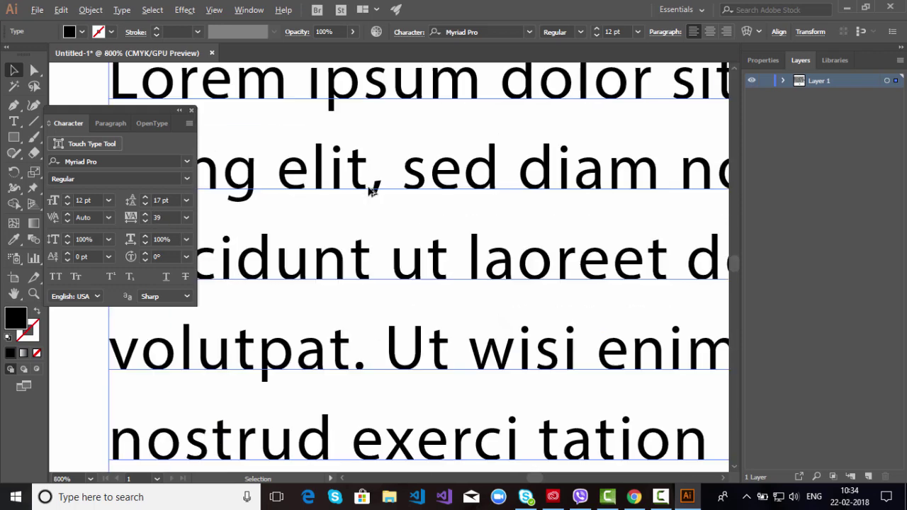
pyautogui.press('t')
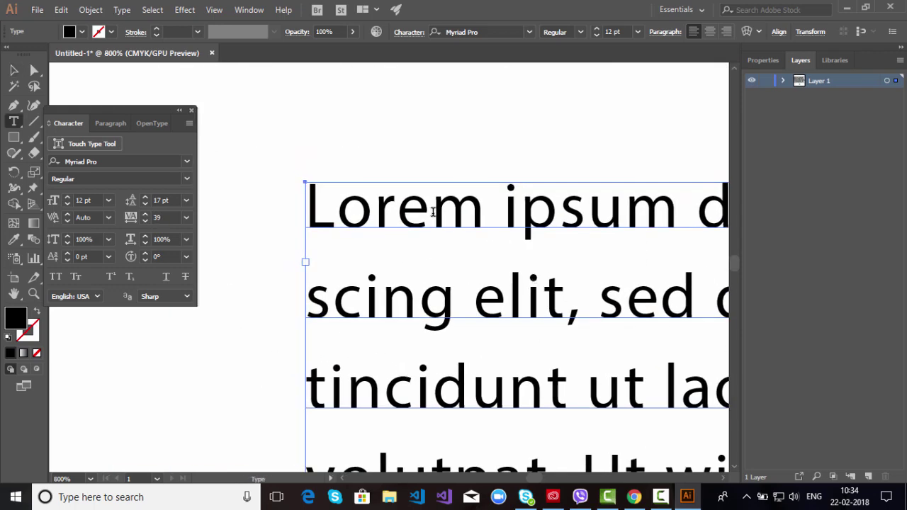
pyautogui.doubleClick(433, 210)
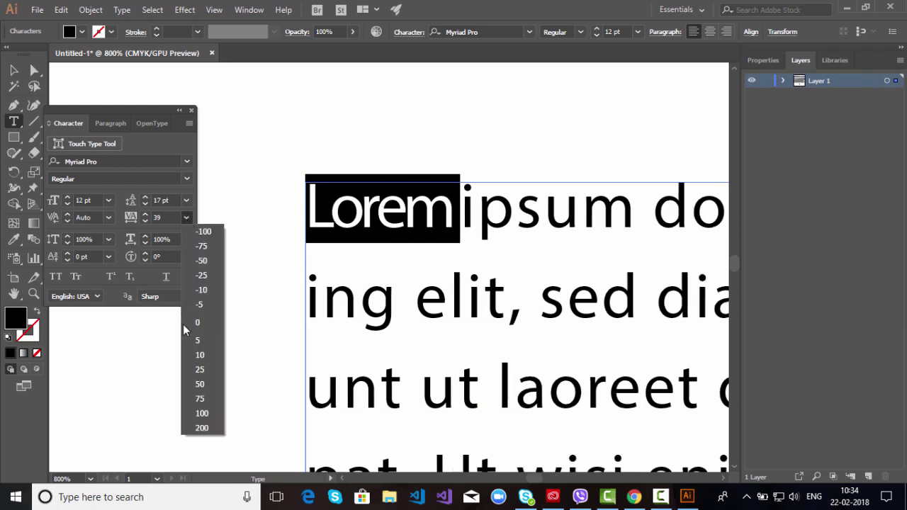
pyautogui.click(202, 428)
pyautogui.click(13, 69)
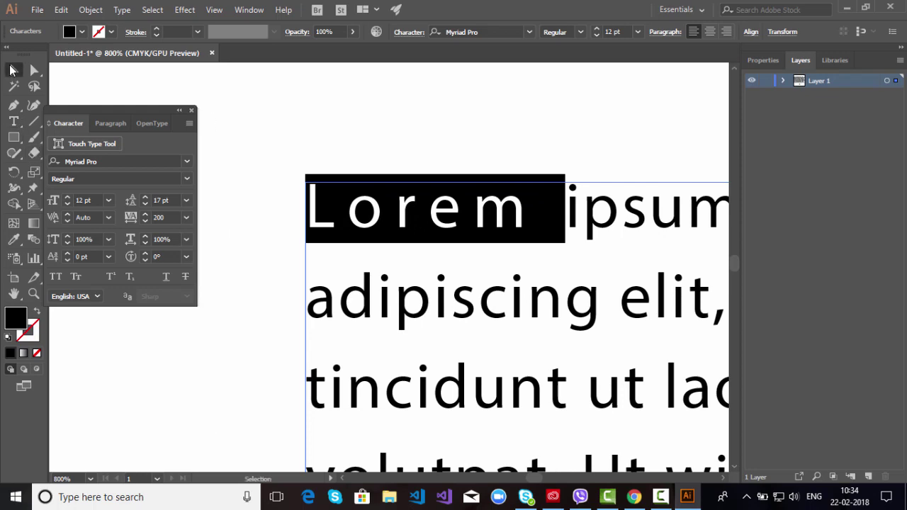
pyautogui.click(425, 173)
pyautogui.keyDown('alt'); pyautogui.scroll(-1, 425, 174); pyautogui.keyUp('alt')
pyautogui.keyDown('alt'); pyautogui.scroll(-1, 425, 174); pyautogui.keyUp('alt')
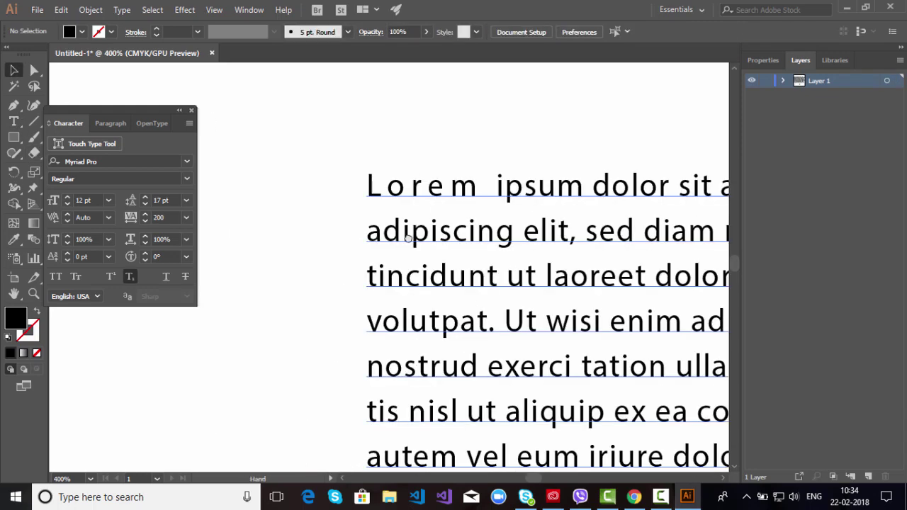
pyautogui.moveTo(488, 302); pyautogui.dragTo(363, 228)
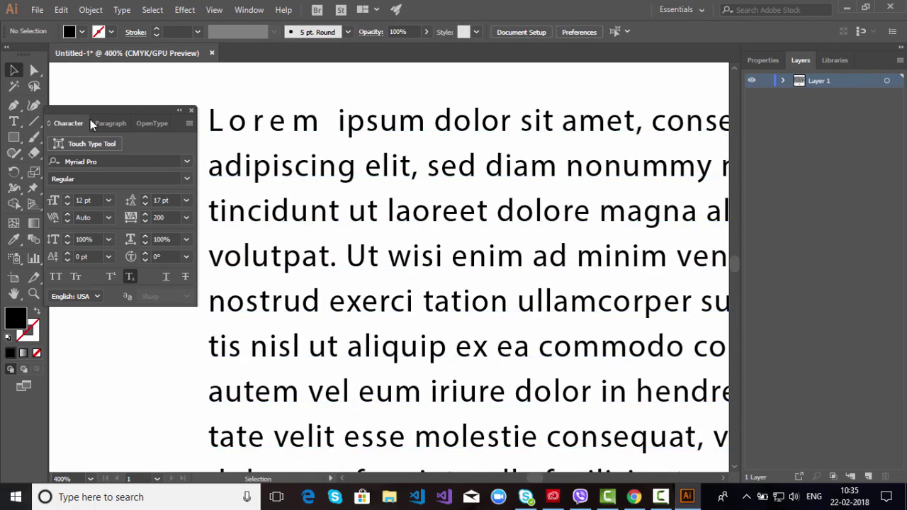
pyautogui.moveTo(90, 108); pyautogui.dragTo(89, 90)
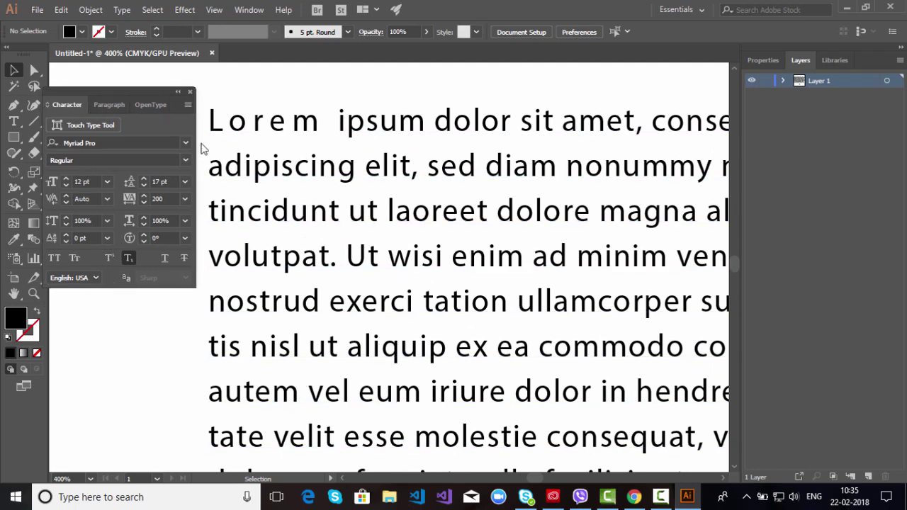
# - Backspace over the 'Cretae' typo so the new line reads Create Outlines, then select it
pyautogui.scroll(-2, 417, 199)
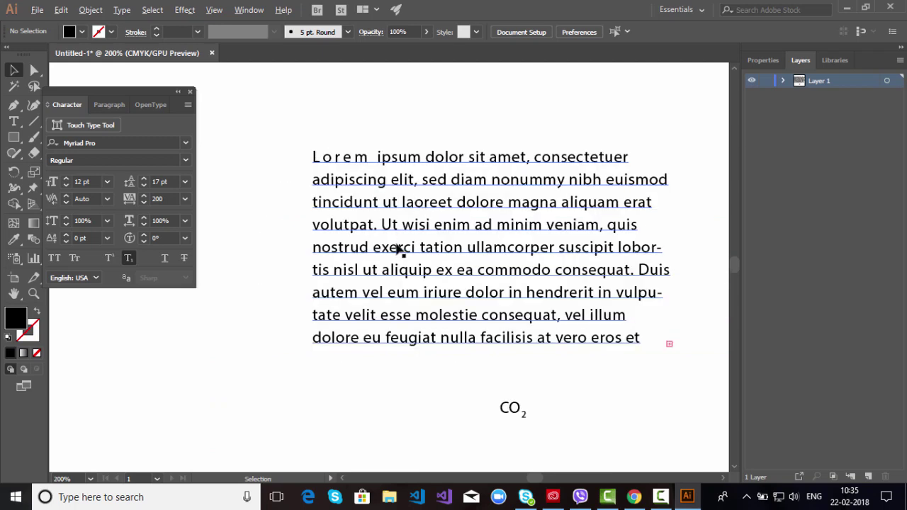
pyautogui.moveTo(337, 132); pyautogui.dragTo(548, 406)
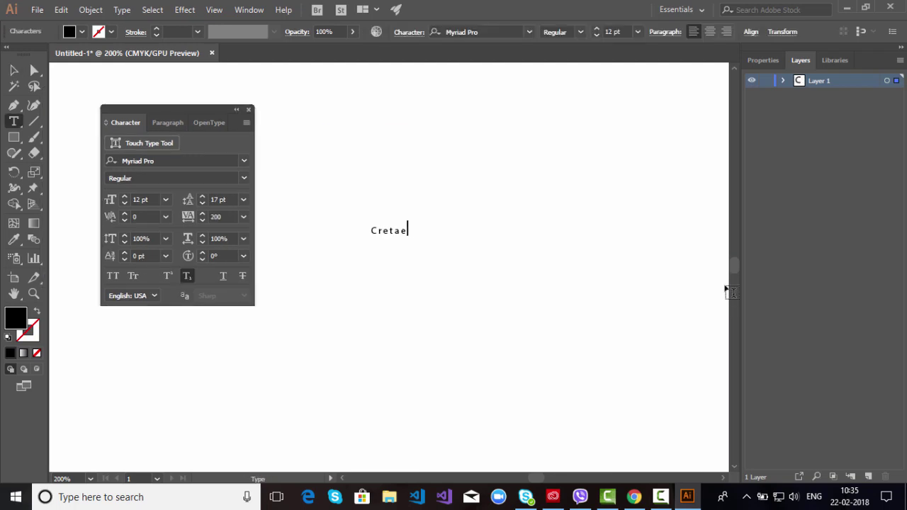
pyautogui.press('BackSpace')
pyautogui.press('BackSpace')
pyautogui.press('BackSpace')
pyautogui.press('BackSpace')
pyautogui.press('BackSpace')
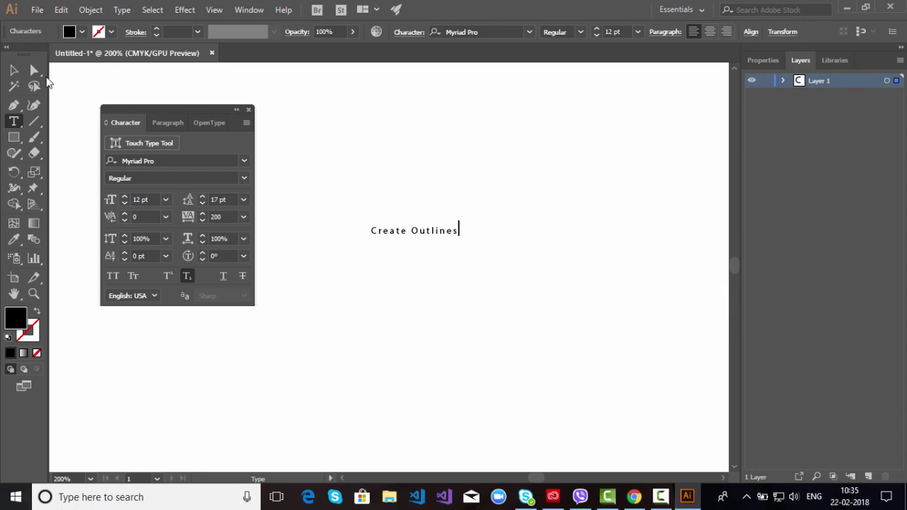
pyautogui.click(14, 70)
pyautogui.keyDown('alt'); pyautogui.scroll(5, 418, 219); pyautogui.keyUp('alt')
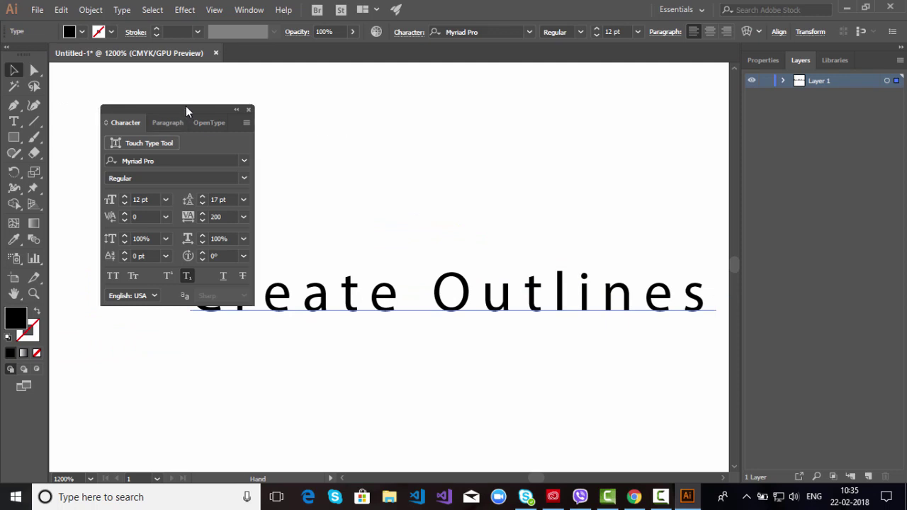
# - Apply the Algerian font to Create Outlines, zoom to review, and reselect the text
pyautogui.moveTo(185, 106); pyautogui.dragTo(137, 89)
pyautogui.hscroll(-2, 354, 253)
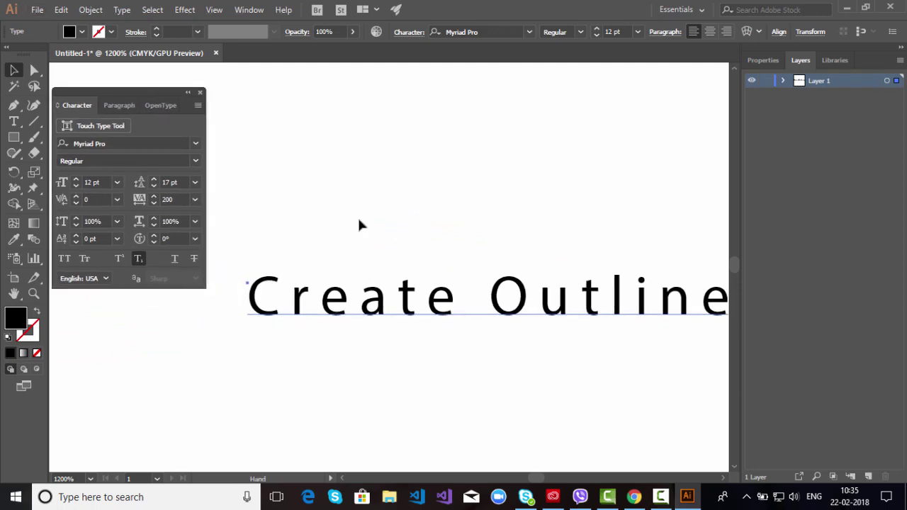
pyautogui.click(195, 143)
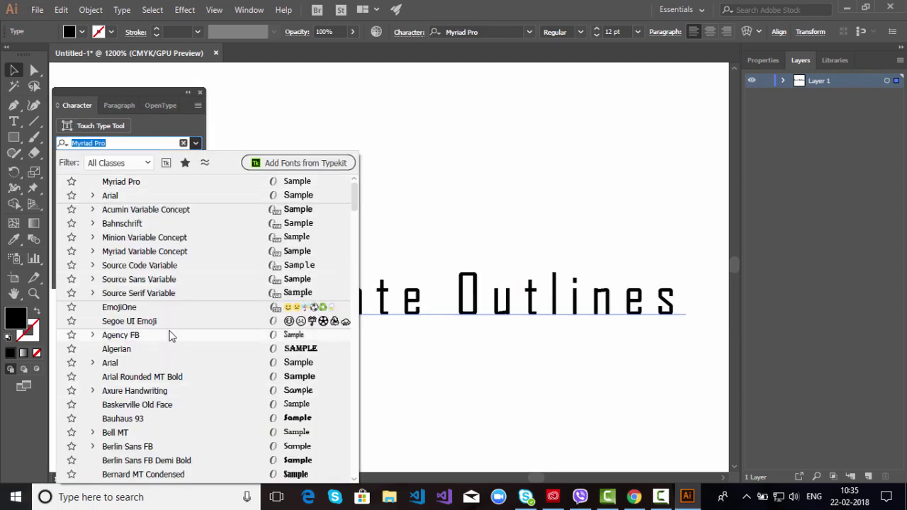
pyautogui.click(132, 351)
pyautogui.click(435, 202)
pyautogui.hotkey('ctrl', '-')
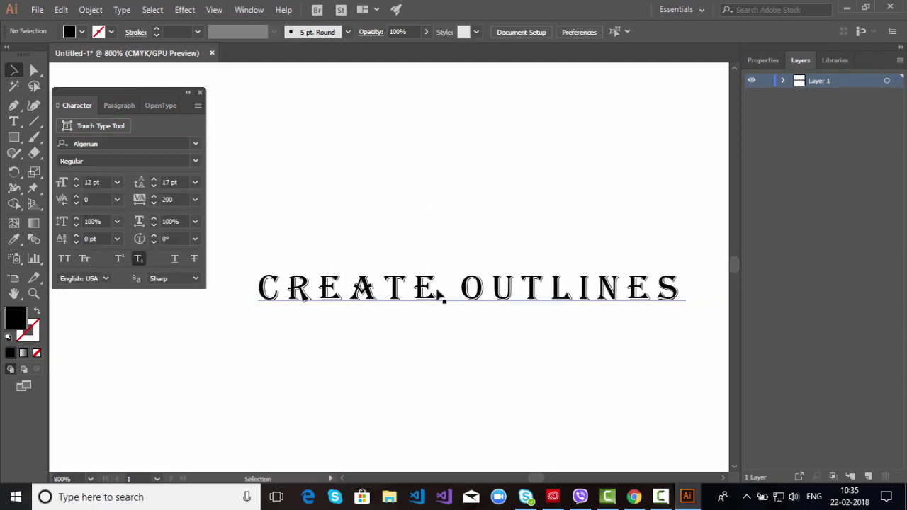
pyautogui.hotkey('ctrl', '+')
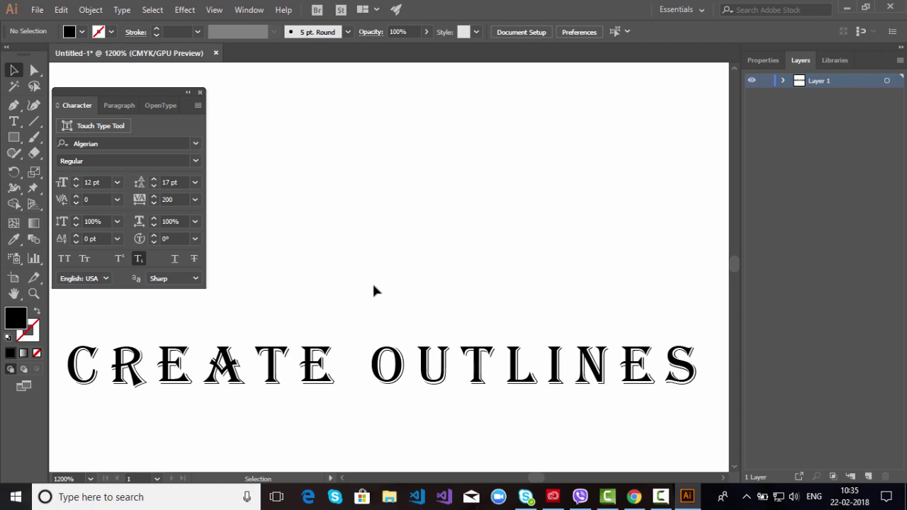
pyautogui.hotkey('ctrl', 'a')
# - Use Type > Create Outlines to turn the selected CREATE OUTLINES text into shapes
pyautogui.click(122, 9)
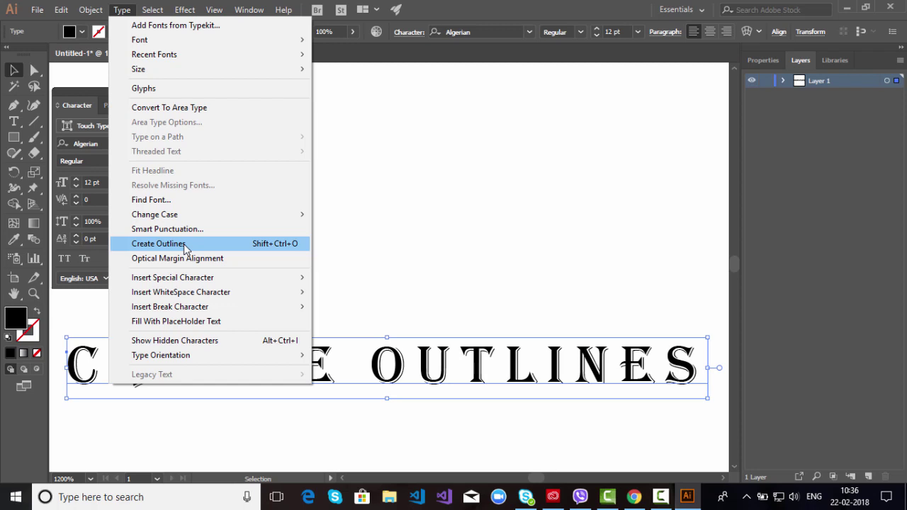
pyautogui.click(184, 243)
# - Pull the T's top anchors upward into a pointed peak
pyautogui.scroll(3, 496, 374)
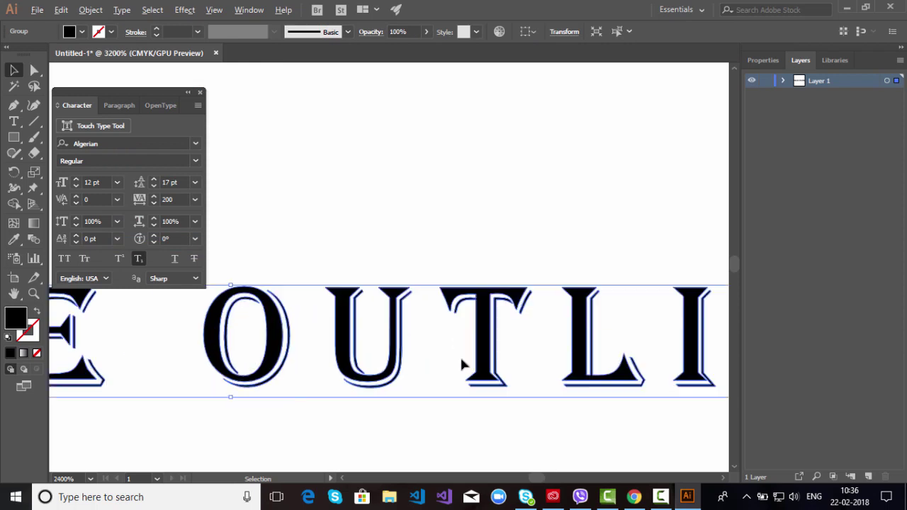
pyautogui.scroll(3, 463, 366)
pyautogui.scroll(1, 482, 269)
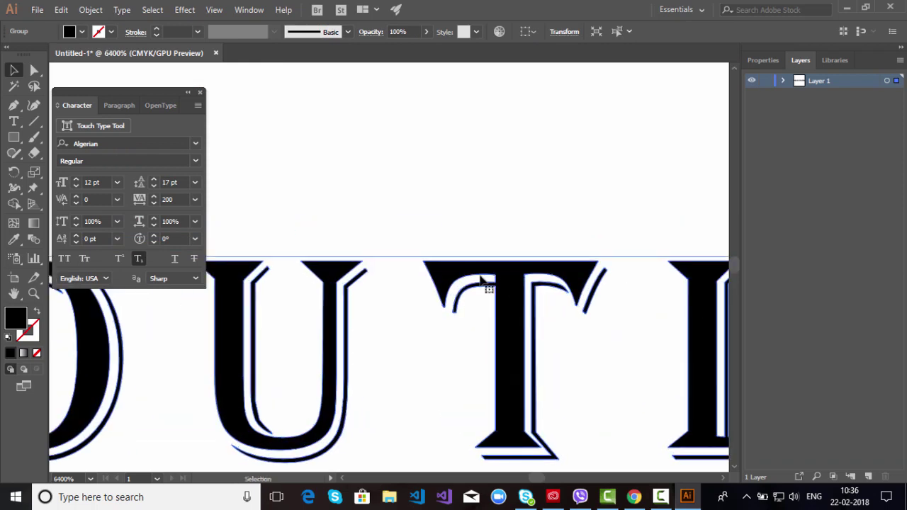
pyautogui.press('a')
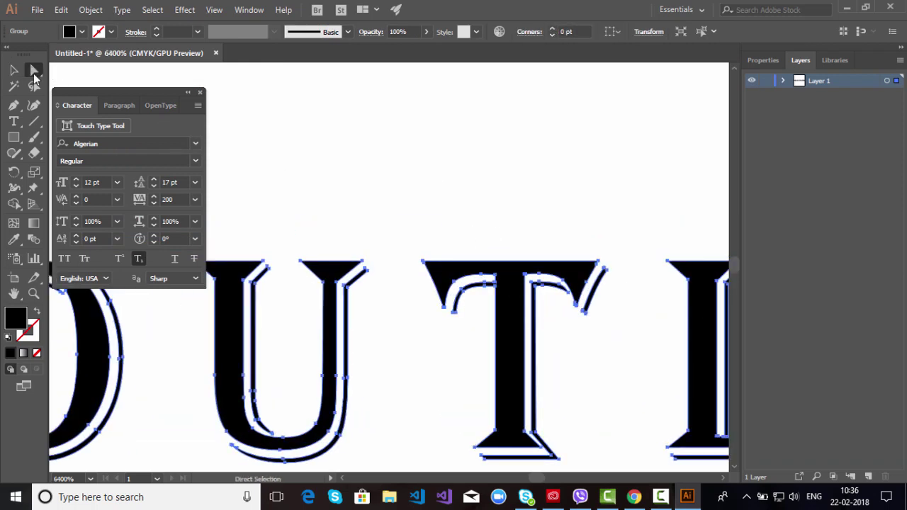
pyautogui.moveTo(456, 225); pyautogui.dragTo(484, 302)
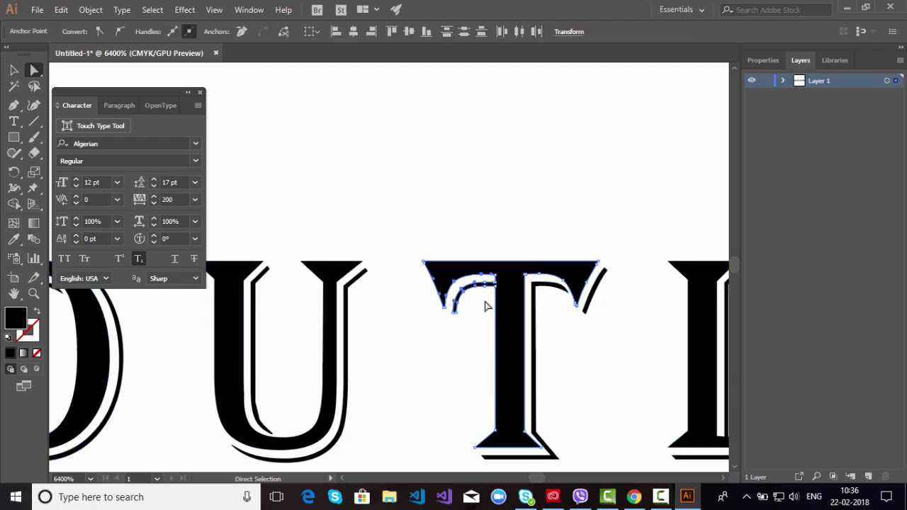
pyautogui.moveTo(598, 261)
pyautogui.mouseDown()
pyautogui.moveTo(538, 178)
pyautogui.moveTo(532, 153)
pyautogui.mouseUp()
pyautogui.click(603, 368)
# - Raise the C's upper tip anchor into a tall spike
pyautogui.scroll(-3, 603, 368)
pyautogui.hscroll(-5, 413, 334)
pyautogui.scroll(3, 413, 333)
pyautogui.scroll(3, 330, 284)
pyautogui.scroll(2, 476, 270)
pyautogui.moveTo(475, 271); pyautogui.dragTo(404, 344)
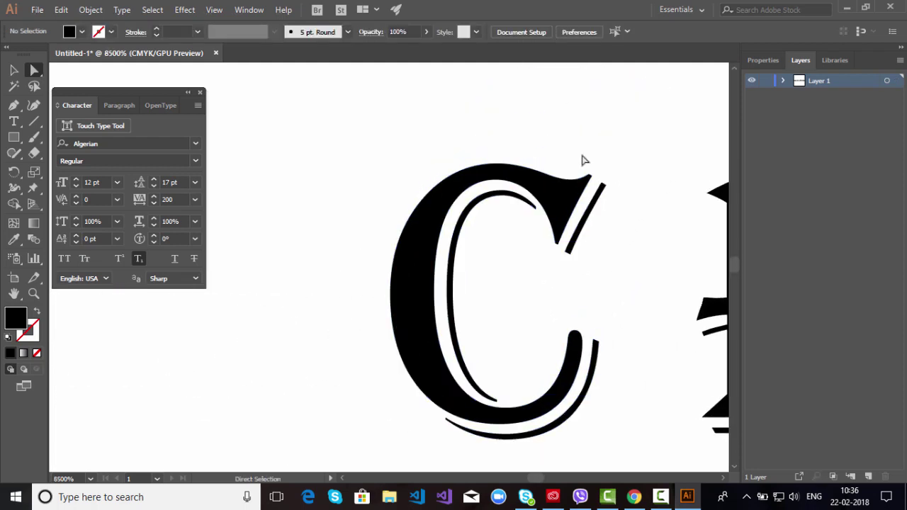
pyautogui.moveTo(571, 126)
pyautogui.mouseDown()
pyautogui.moveTo(598, 183)
pyautogui.moveTo(568, 134)
pyautogui.mouseUp()
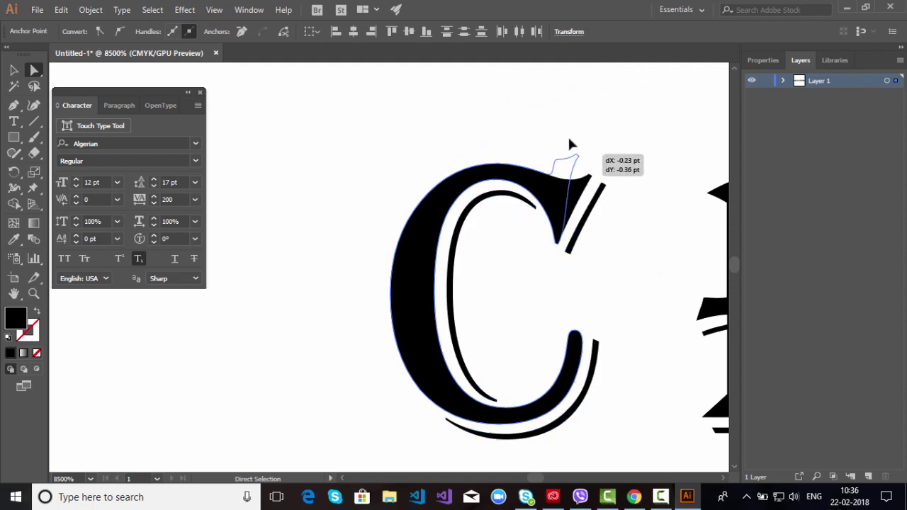
pyautogui.click(626, 162)
# - Delete the thin diagonal stroke from the C
pyautogui.scroll(-2, 627, 233)
pyautogui.hscroll(3, 512, 241)
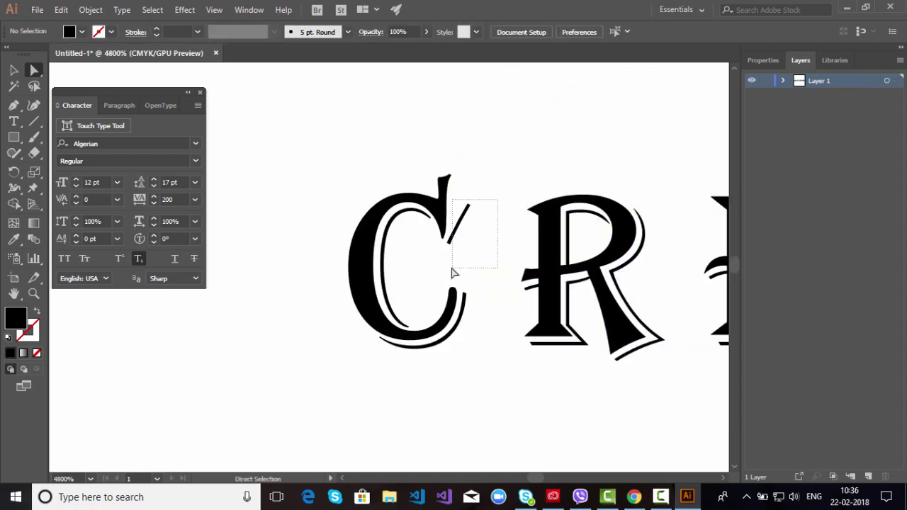
pyautogui.moveTo(457, 273)
pyautogui.mouseDown()
pyautogui.moveTo(447, 270)
pyautogui.moveTo(444, 241)
pyautogui.mouseUp()
pyautogui.press('Delete')
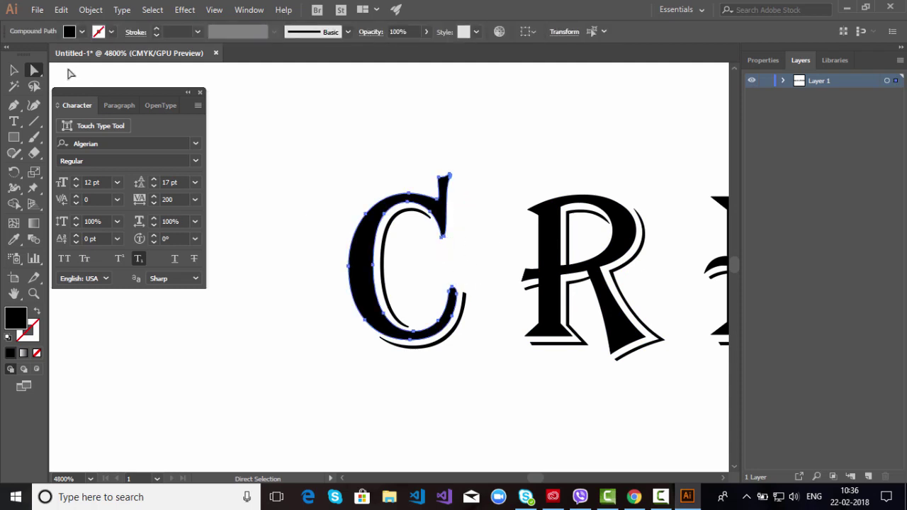
# - Fill the outlined letter C with red from the Fill swatches
pyautogui.click(14, 69)
pyautogui.scroll(-2, 520, 235)
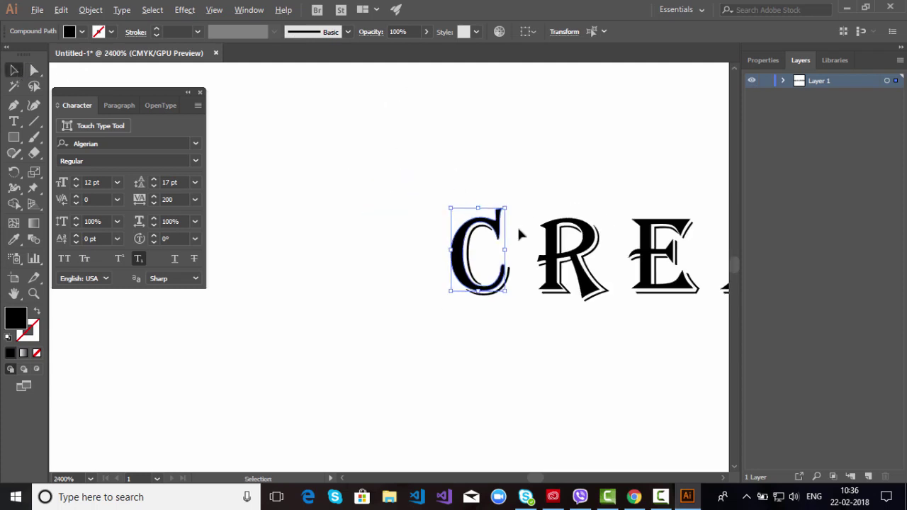
pyautogui.hscroll(3, 387, 172)
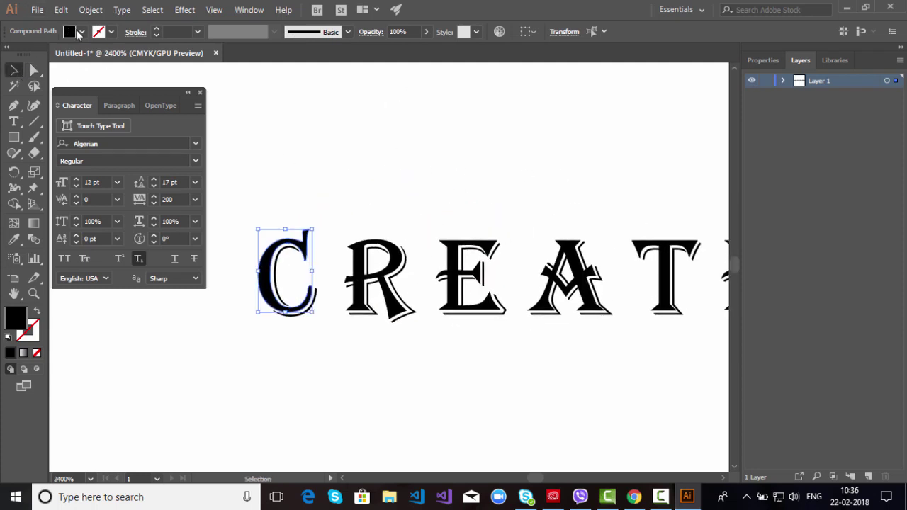
pyautogui.click(82, 31)
pyautogui.click(48, 58)
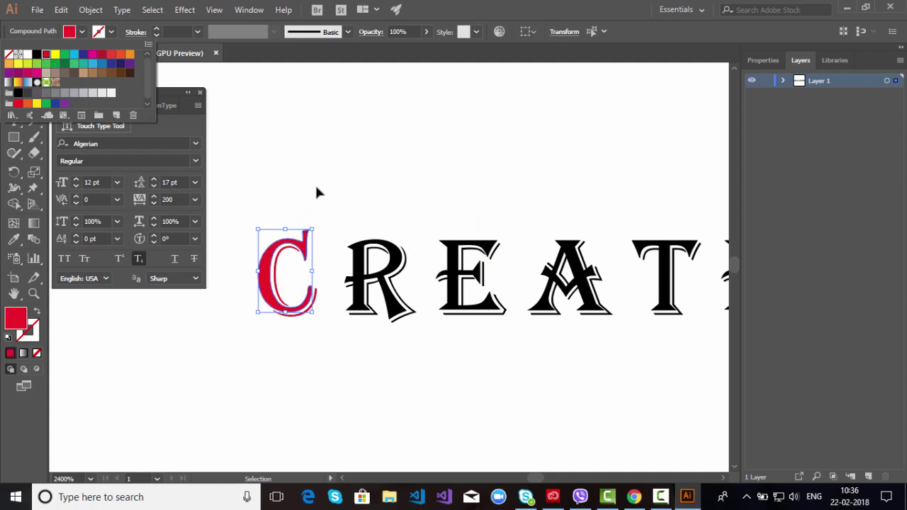
pyautogui.click(320, 176)
# - Fill the letter R with a tan swatch
pyautogui.click(377, 240)
pyautogui.press('a')
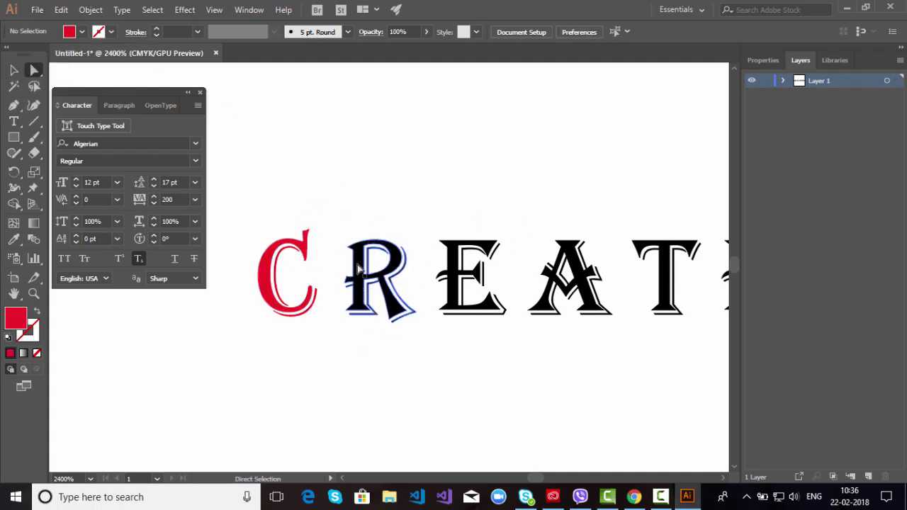
pyautogui.click(363, 238)
pyautogui.click(69, 33)
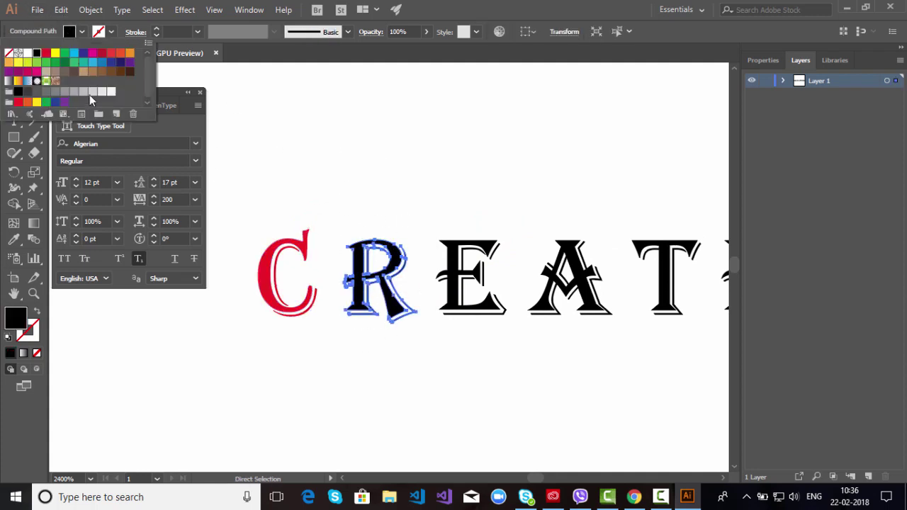
pyautogui.click(85, 73)
pyautogui.scroll(-1, 537, 237)
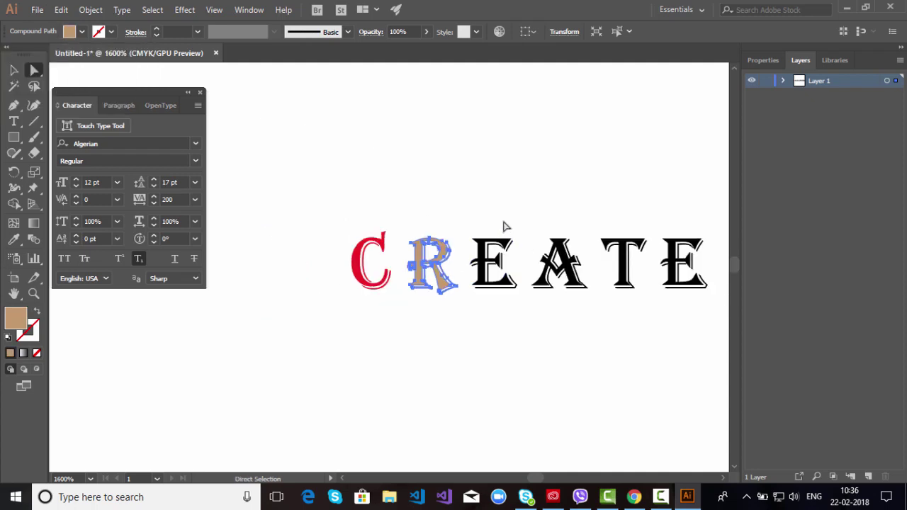
pyautogui.click(457, 190)
# - Return to whole-object selection and view the full recoloured CREATE OUTLINES text
pyautogui.click(13, 69)
pyautogui.scroll(-1, 462, 197)
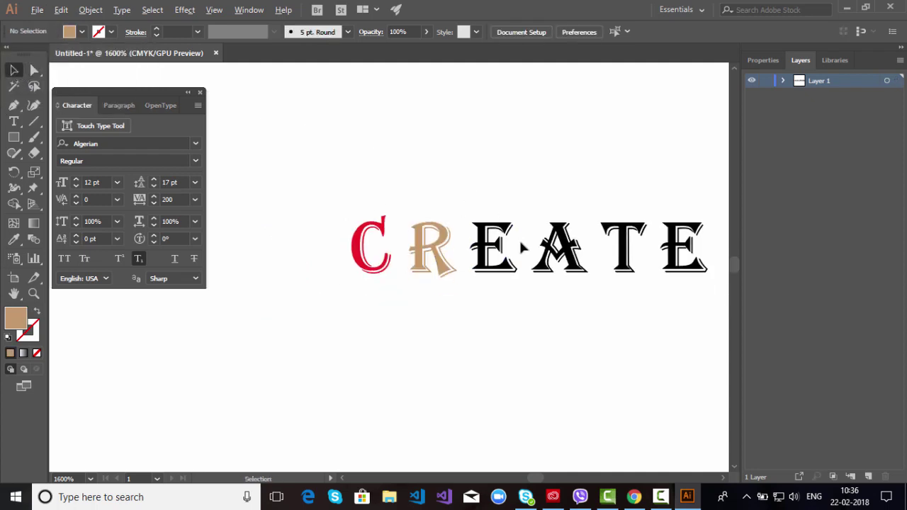
pyautogui.scroll(-1, 532, 195)
pyautogui.scroll(-1, 528, 185)
pyautogui.moveTo(605, 170)
pyautogui.mouseDown()
pyautogui.moveTo(482, 199)
pyautogui.moveTo(372, 294)
pyautogui.mouseUp()
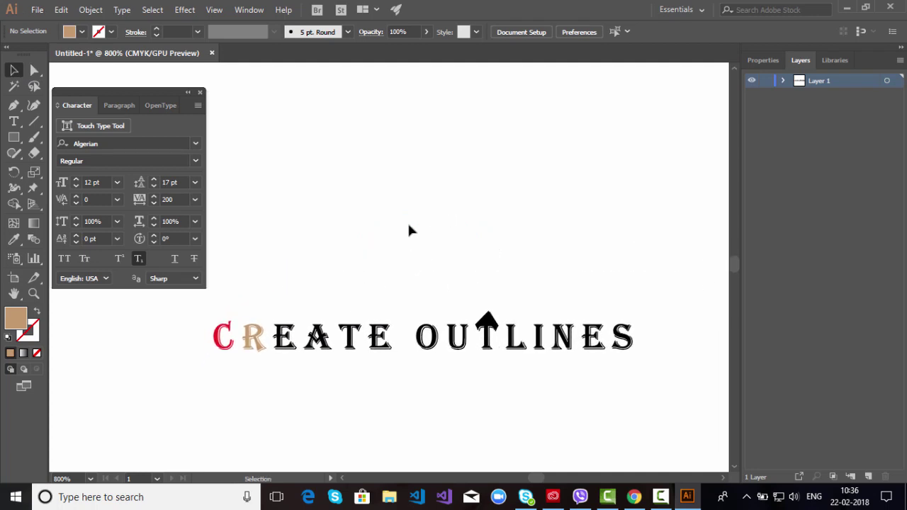